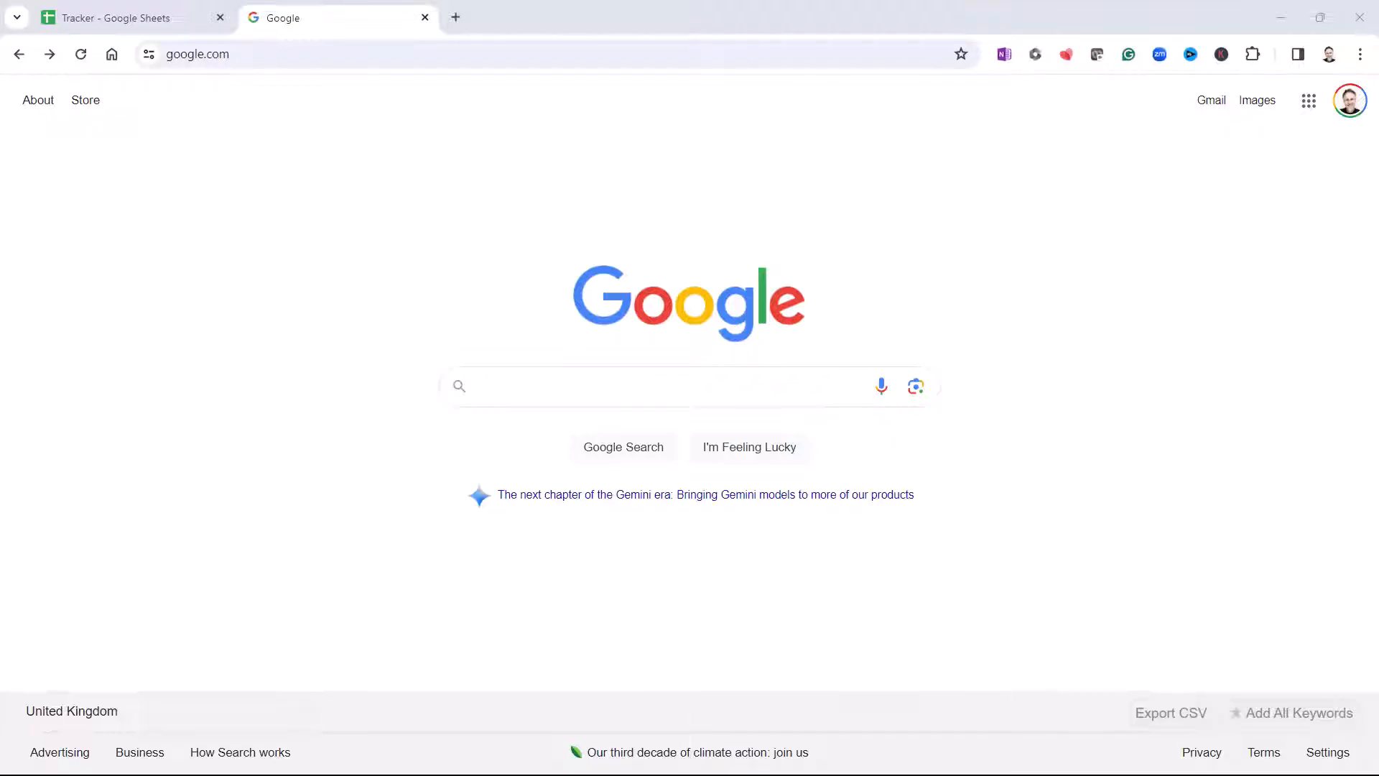
Search Google for "free google account" using the matching search suggestion.
click(597, 395)
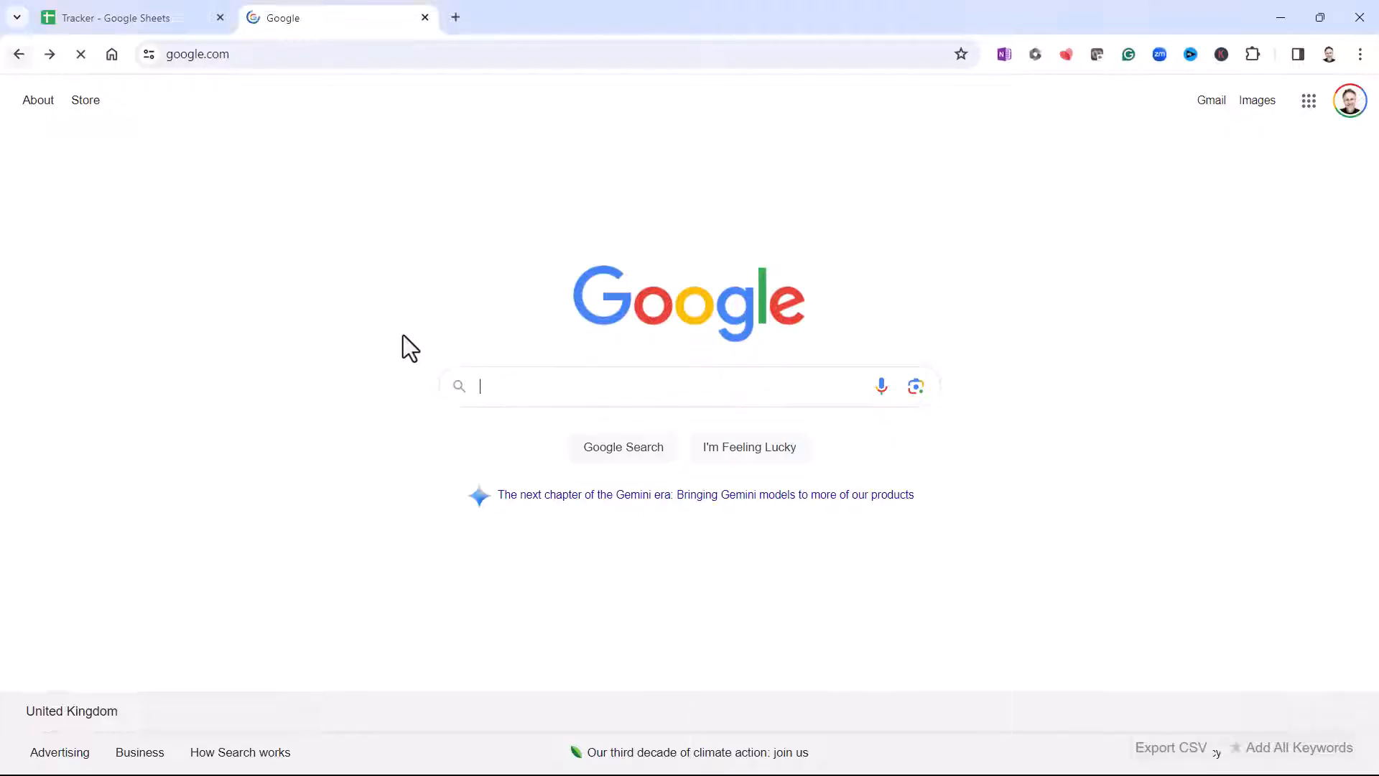
text(f)
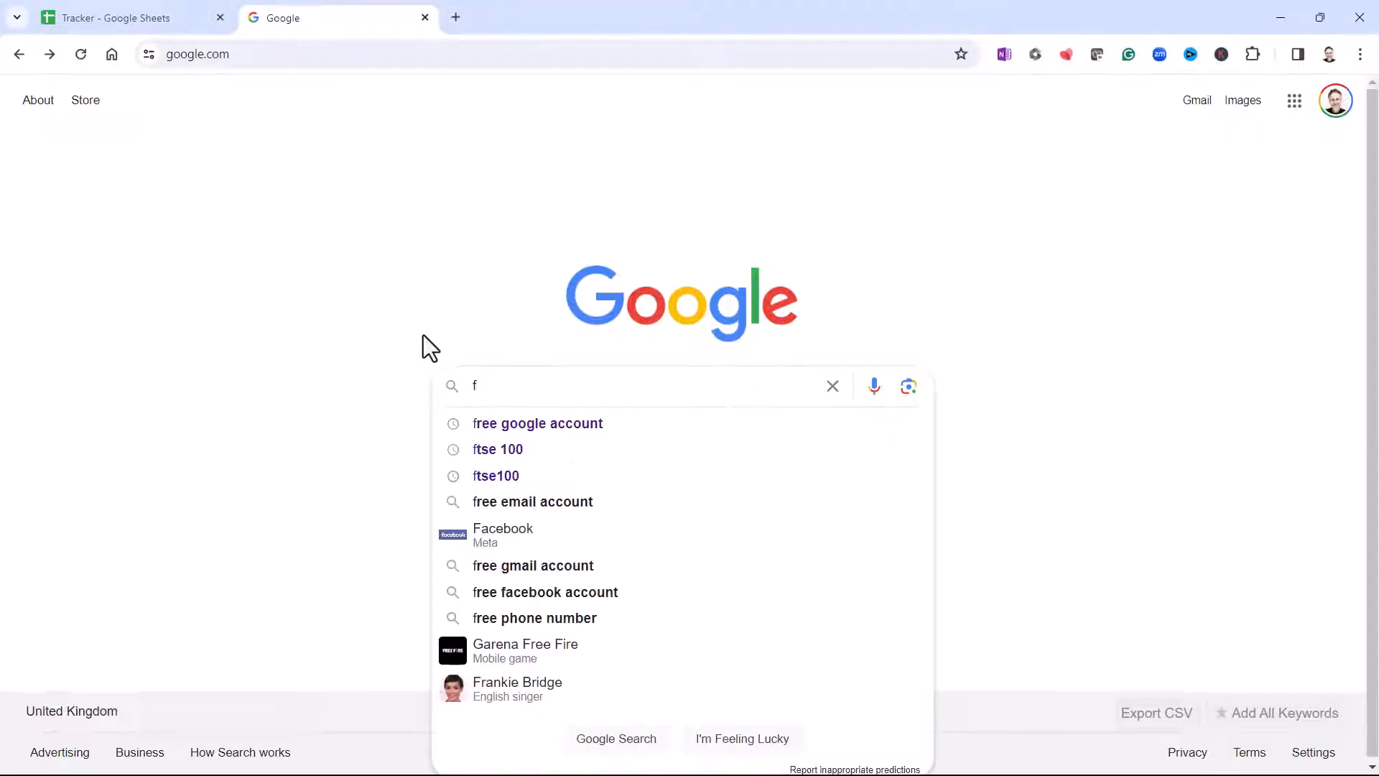
text(re)
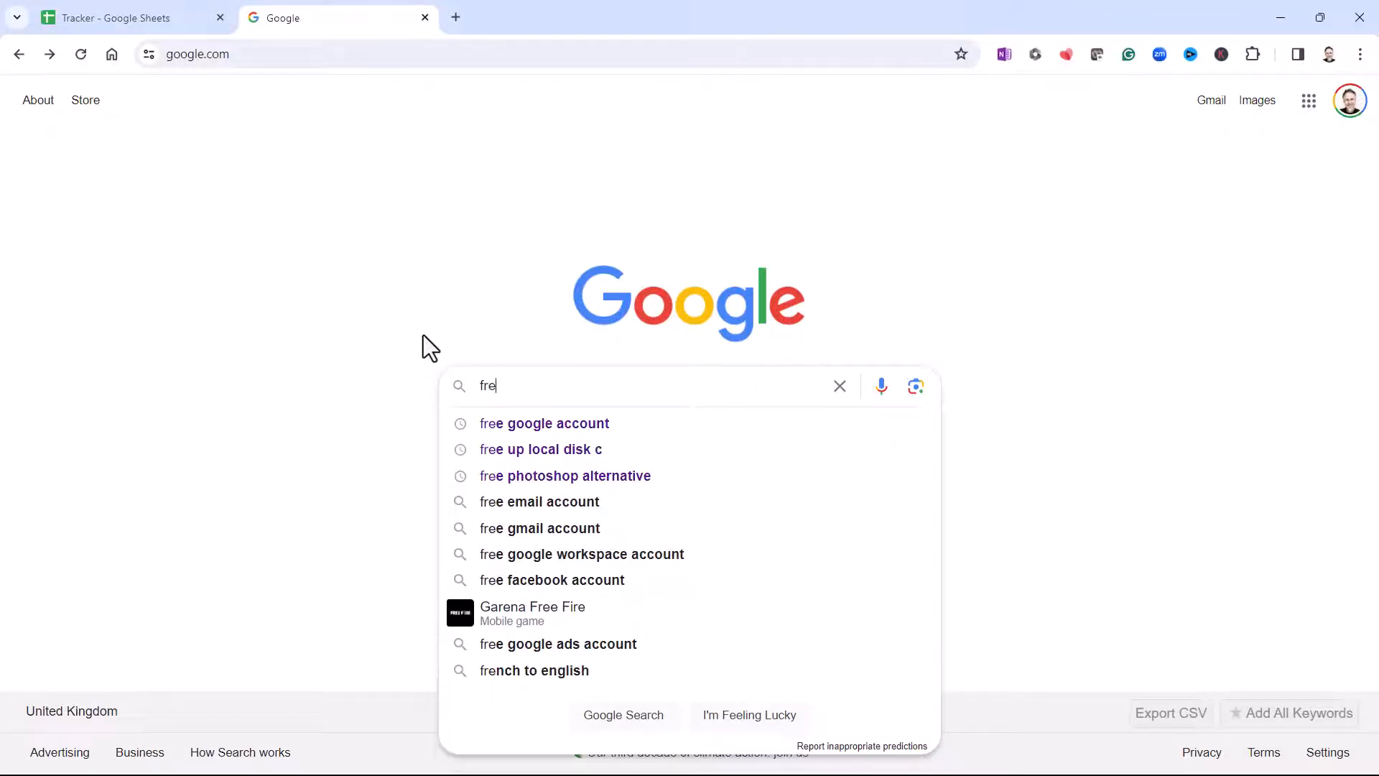
click(522, 425)
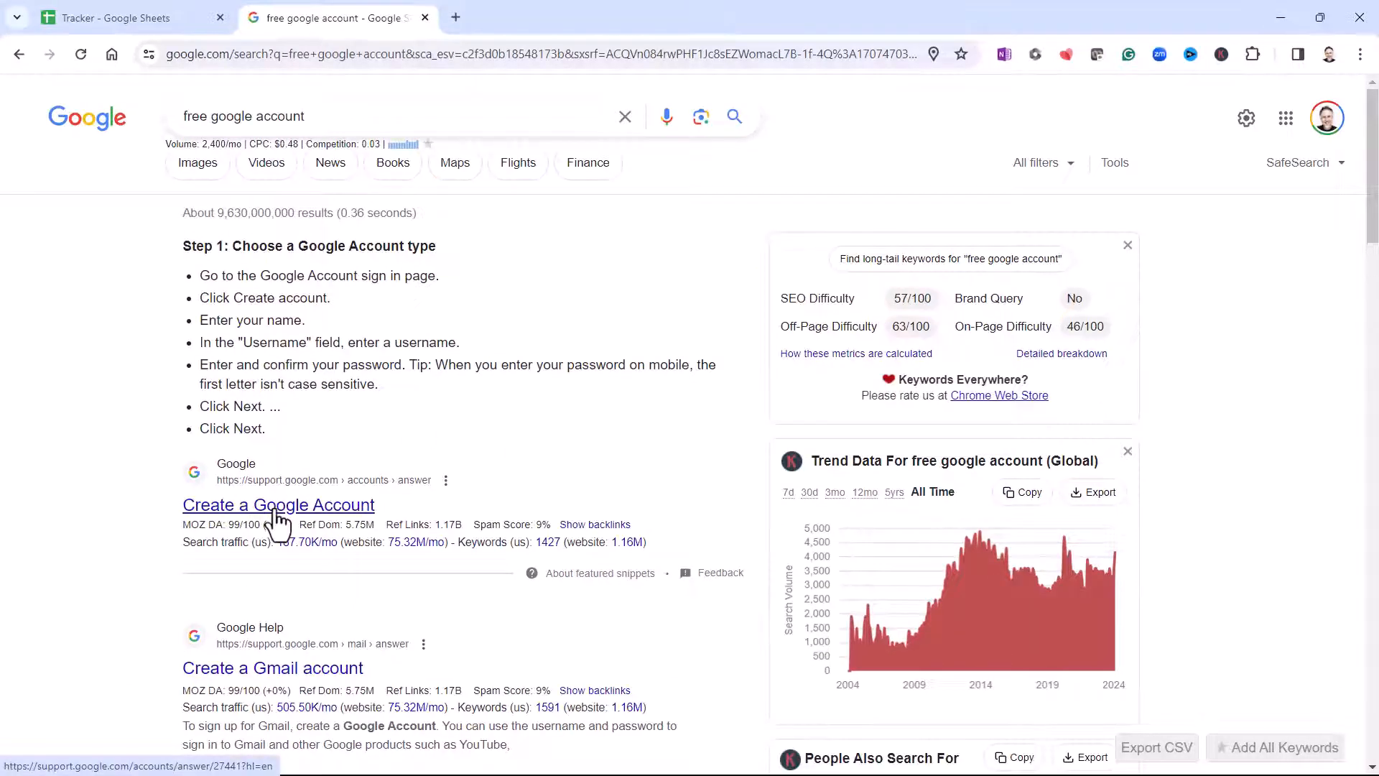
Replace the search query with "google sheets" and run the search.
click(338, 116)
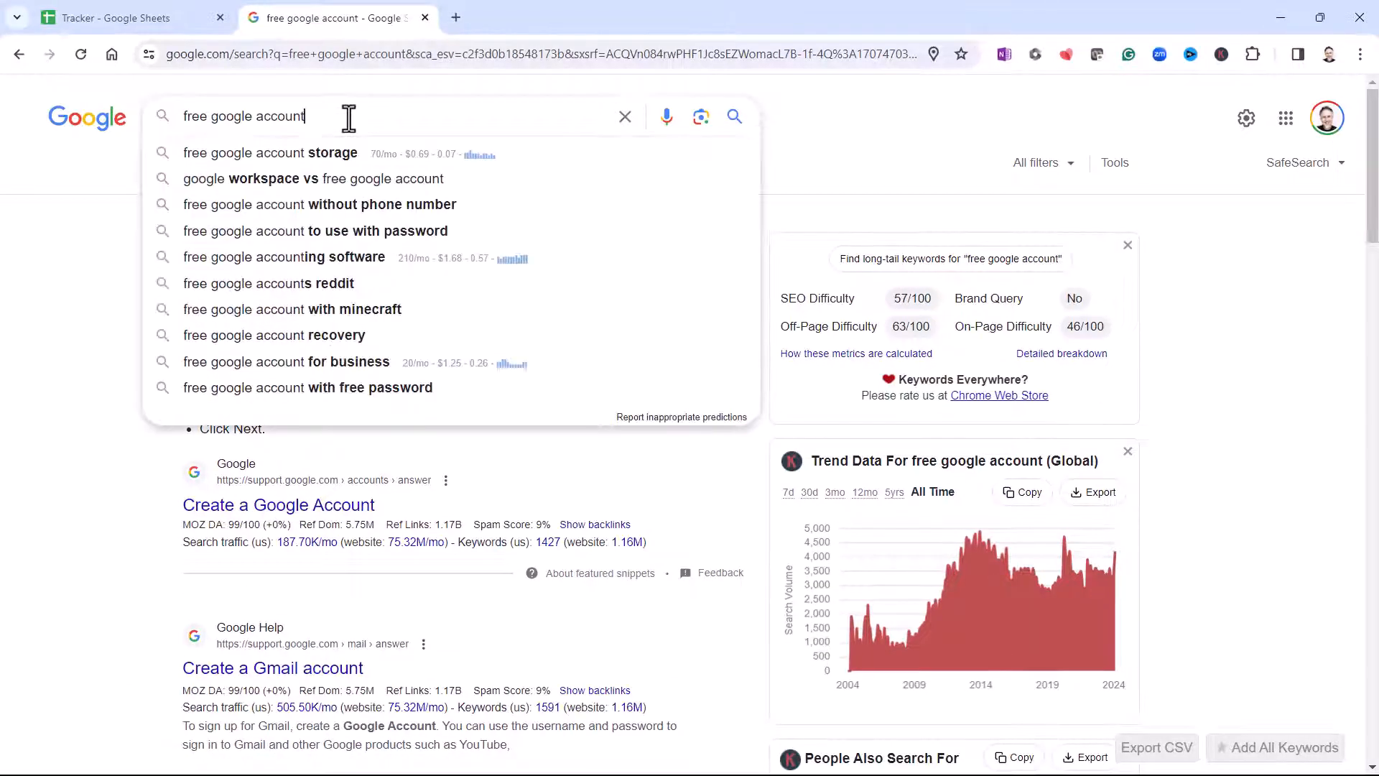
triple_click(278, 115)
text(google )
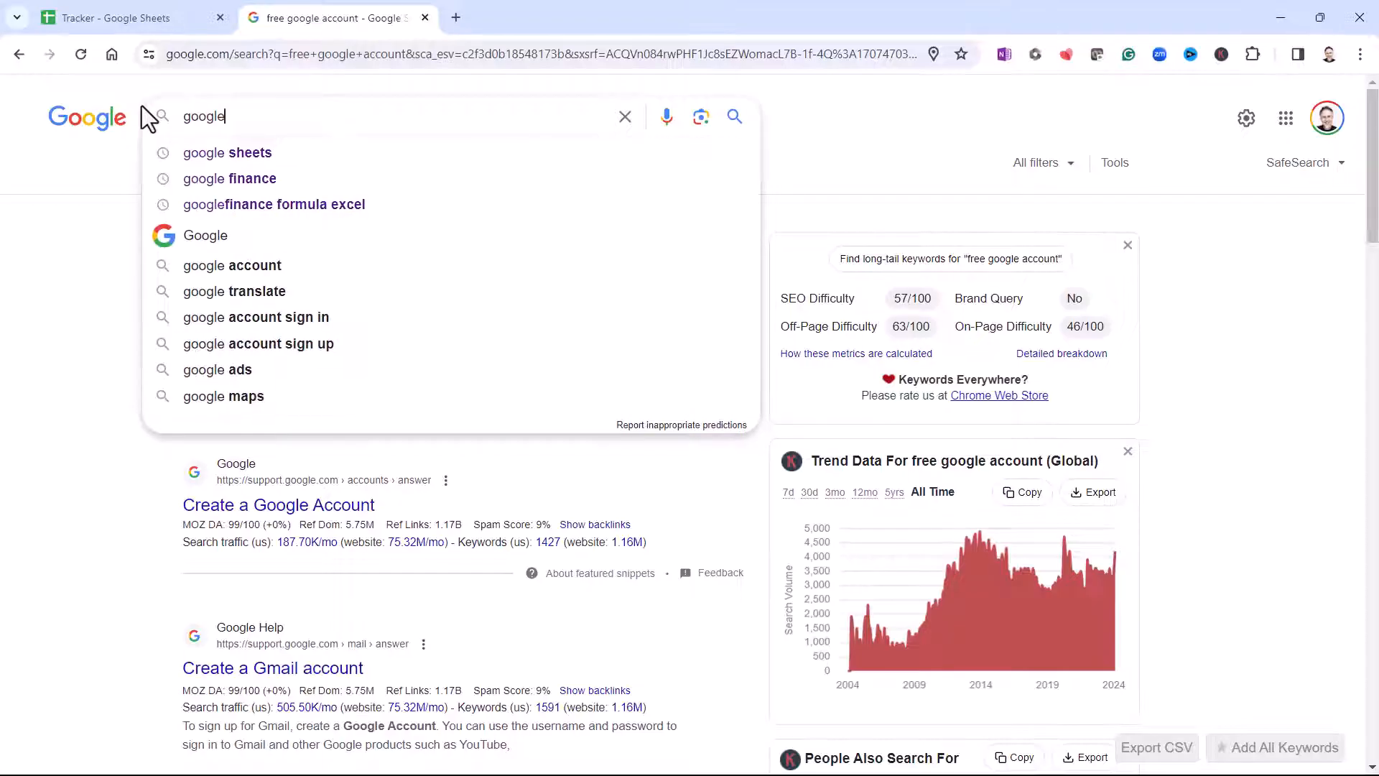
text(sheets)
key(Return)
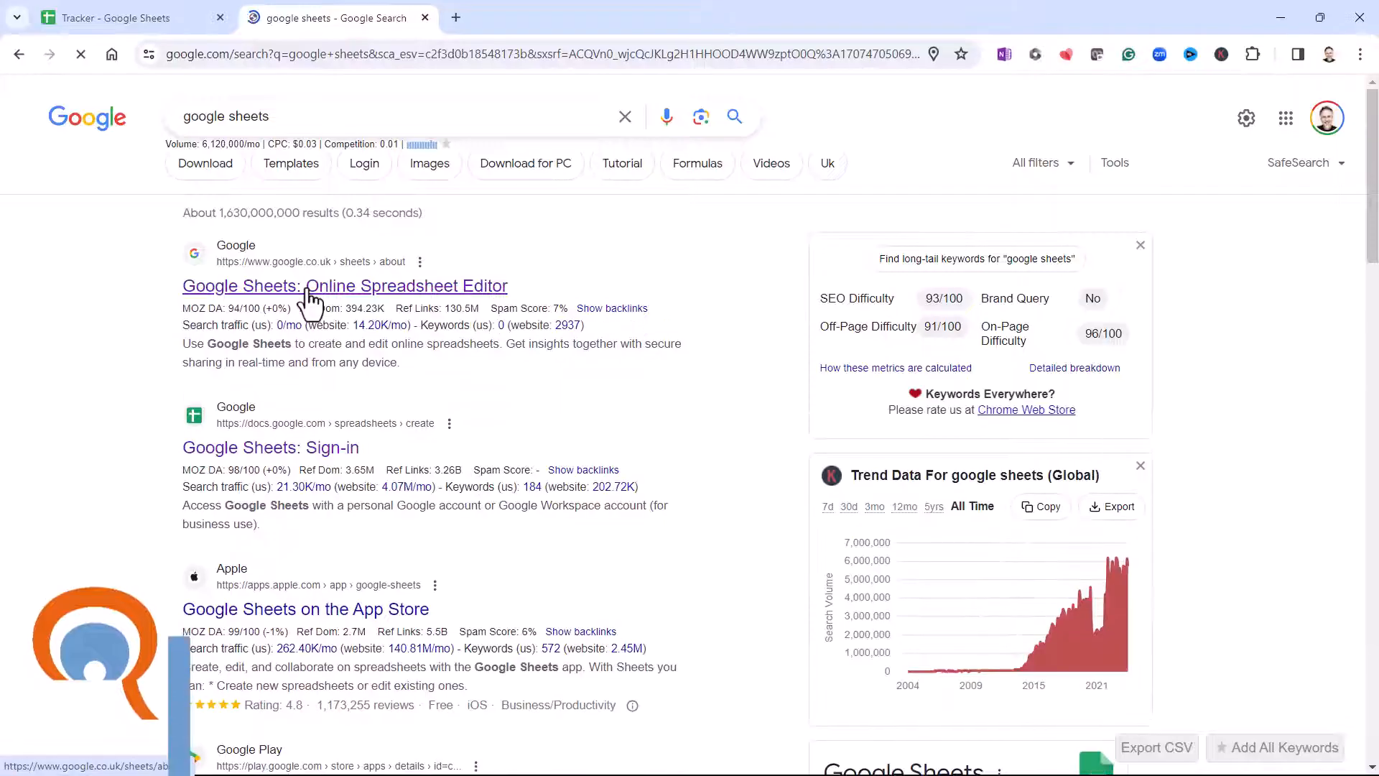
Open the Google Sheets website from the search results, go to Sheets and create a blank spreadsheet.
click(310, 288)
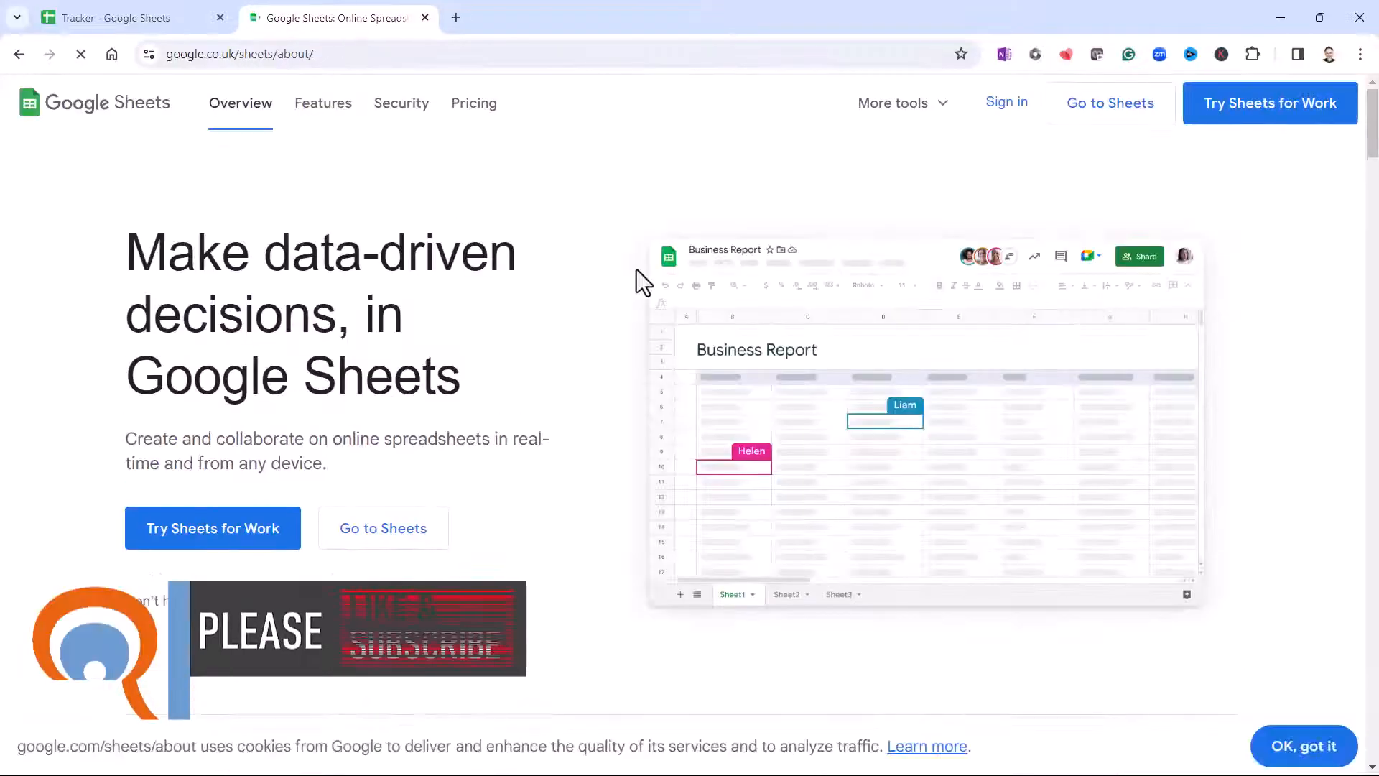
click(1108, 123)
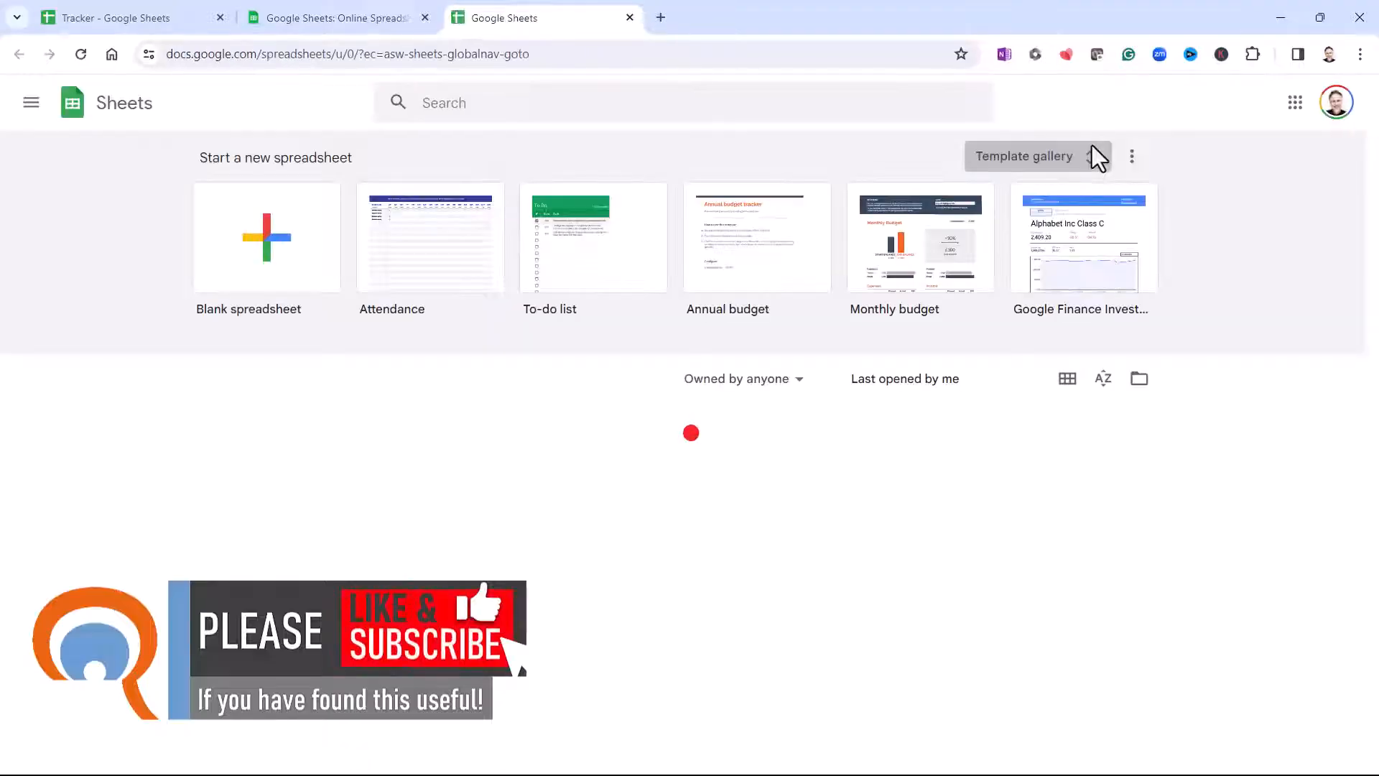
click(300, 276)
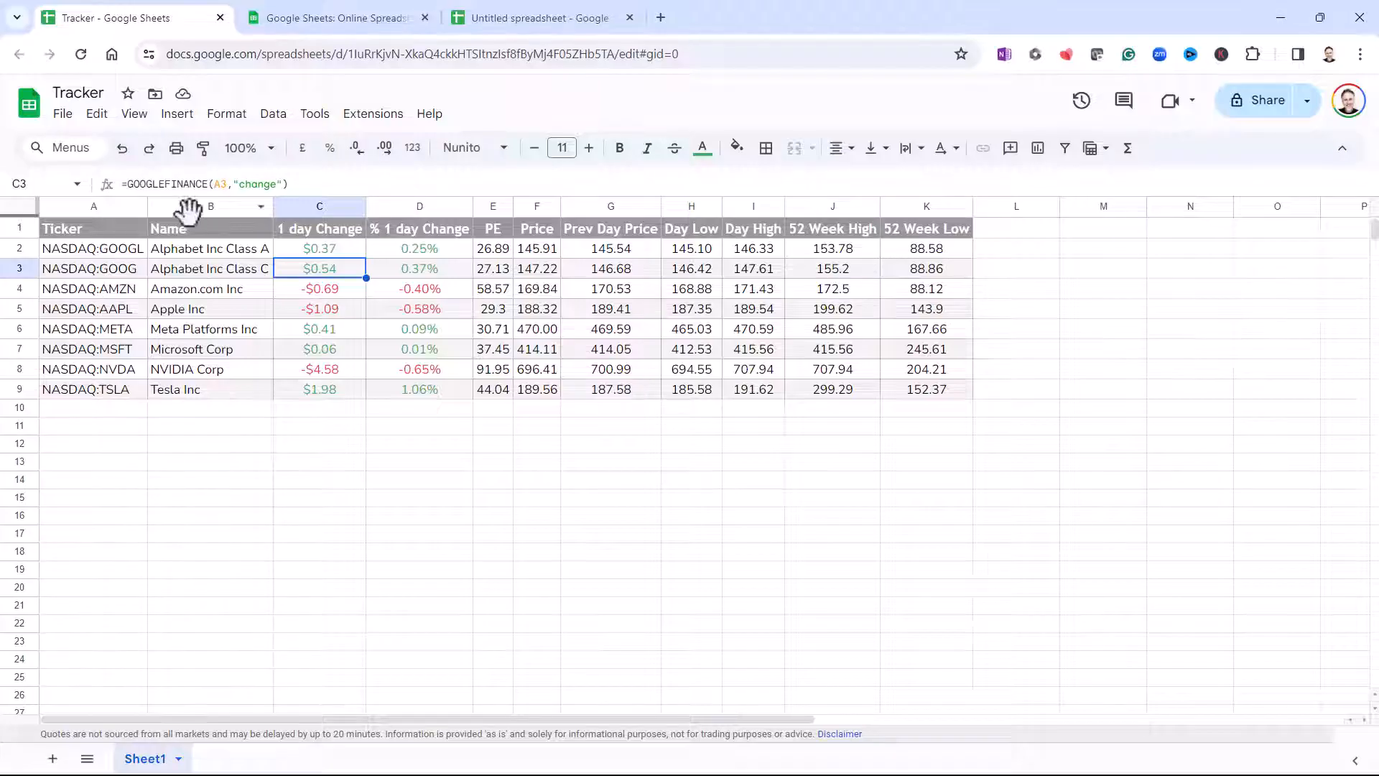
Clear the company names in B2:B9 of the Tracker sheet and enter =GOOGLEFINANCE(A2,"name") in B2.
drag(224, 253, 212, 387)
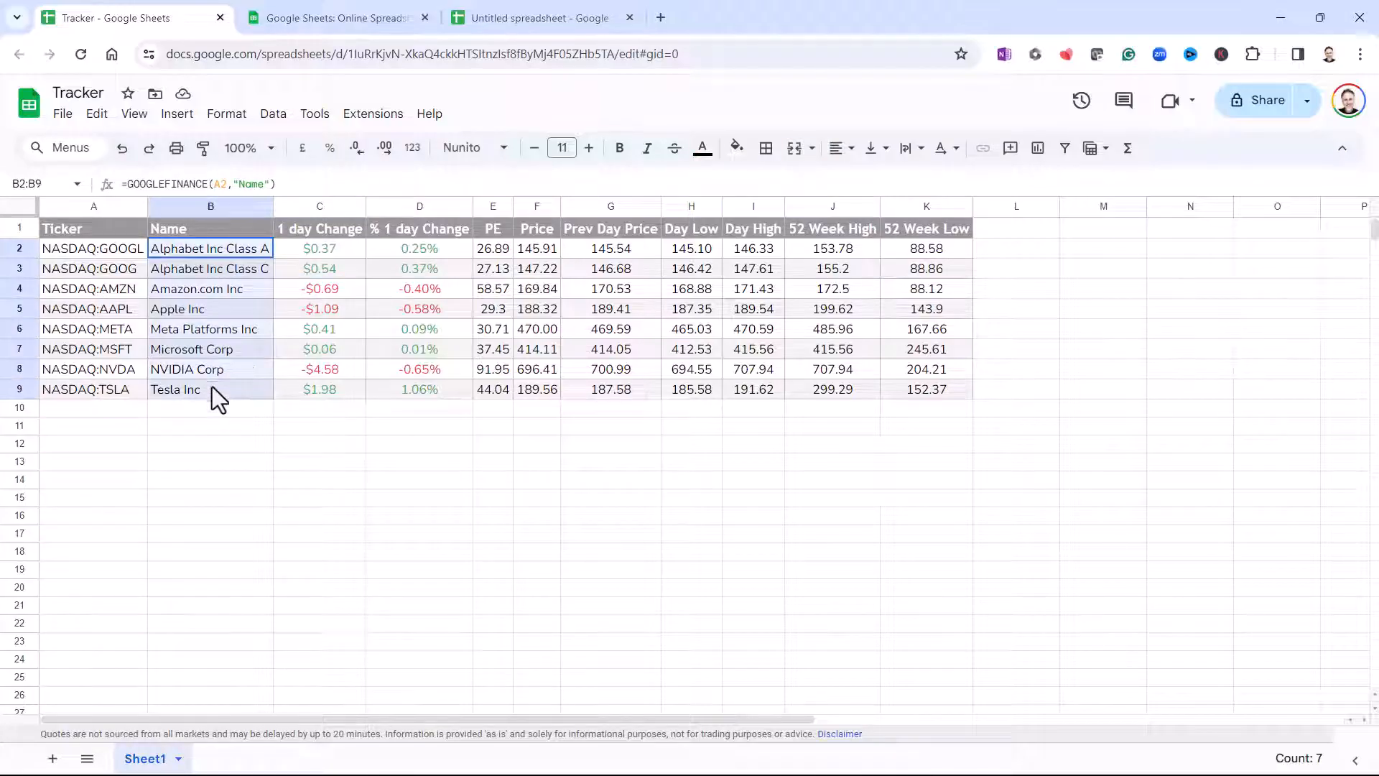
key(Delete)
click(224, 255)
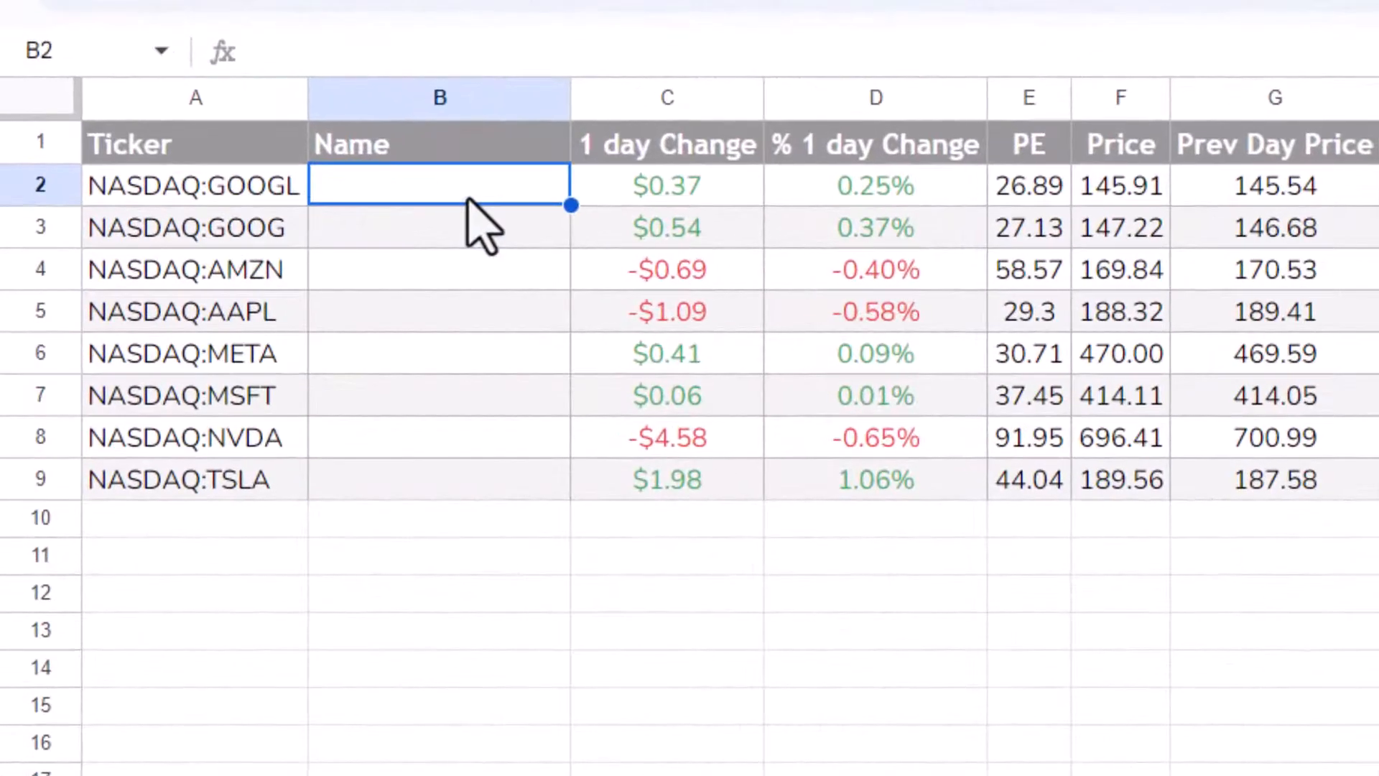
text(=g)
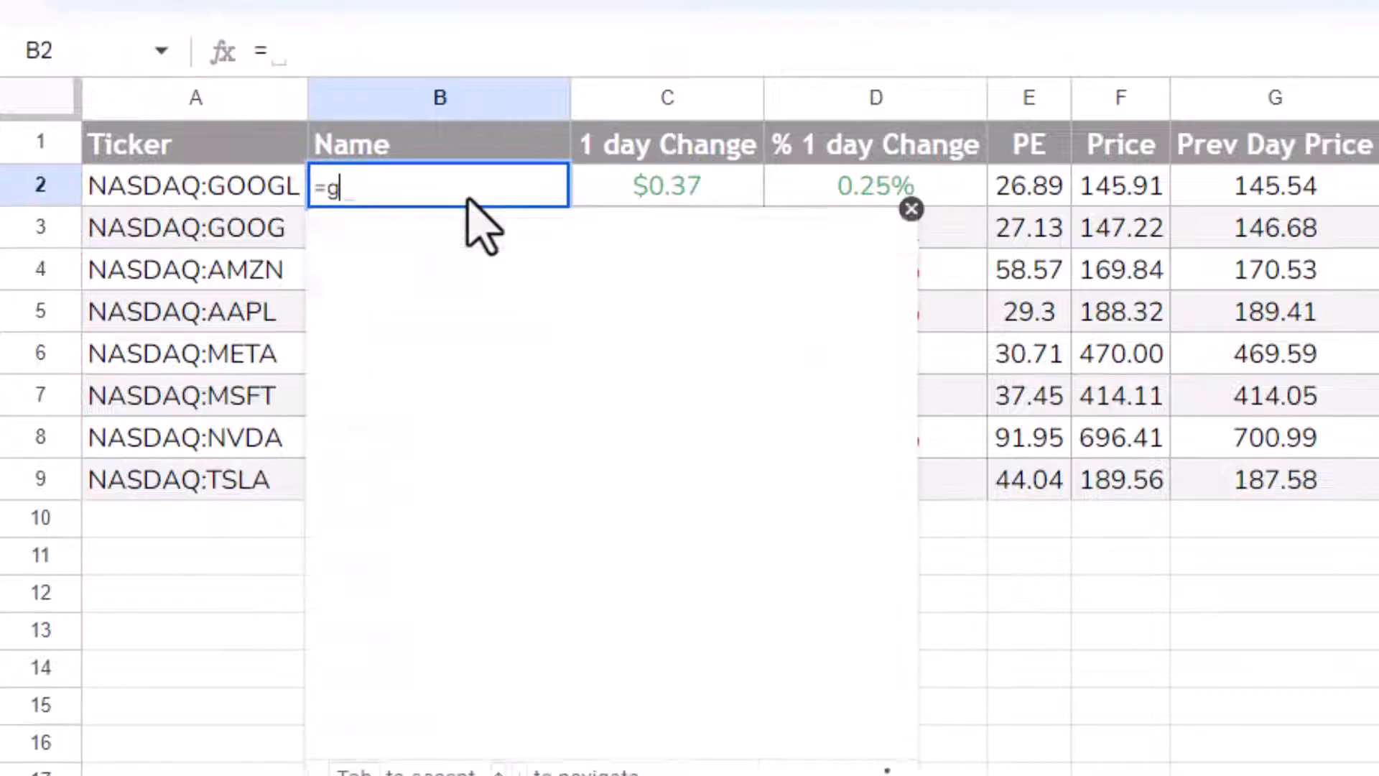
text(oog)
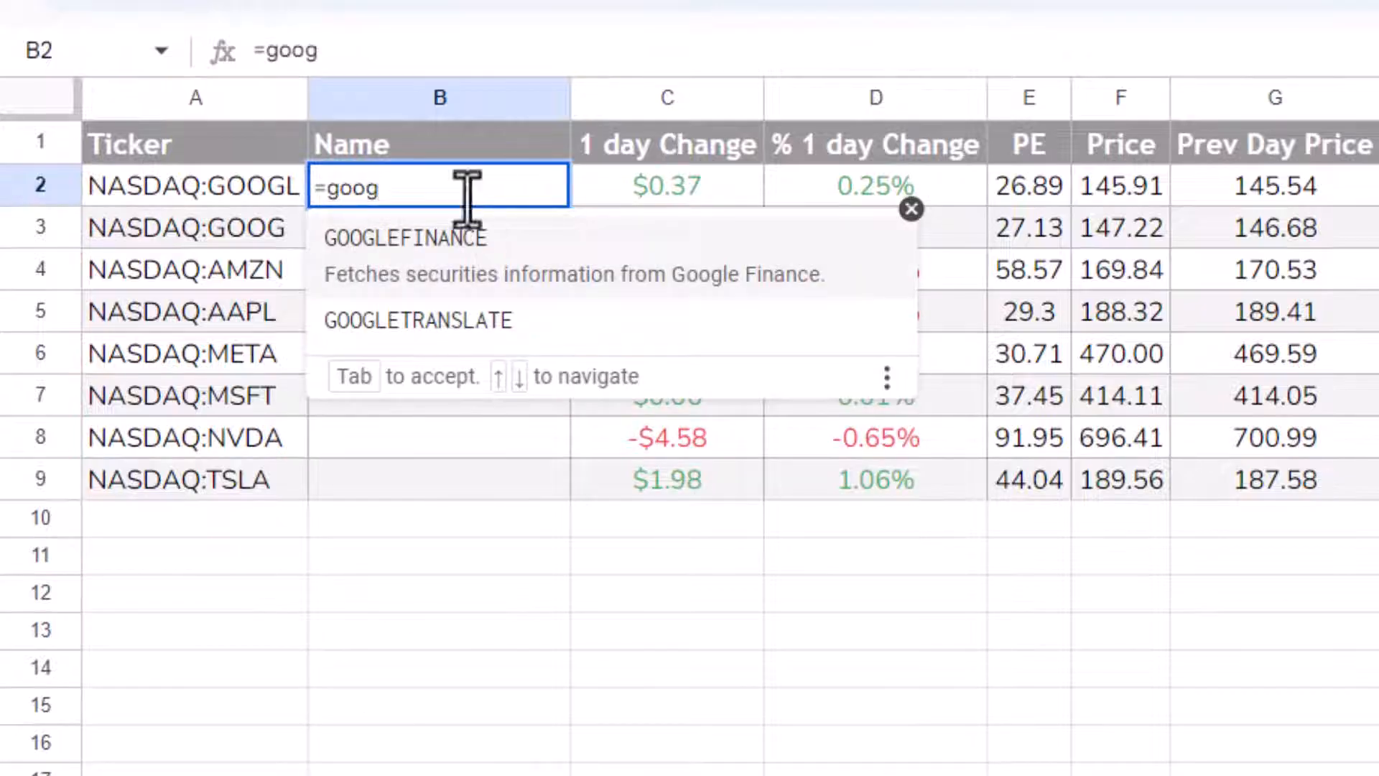
click(474, 273)
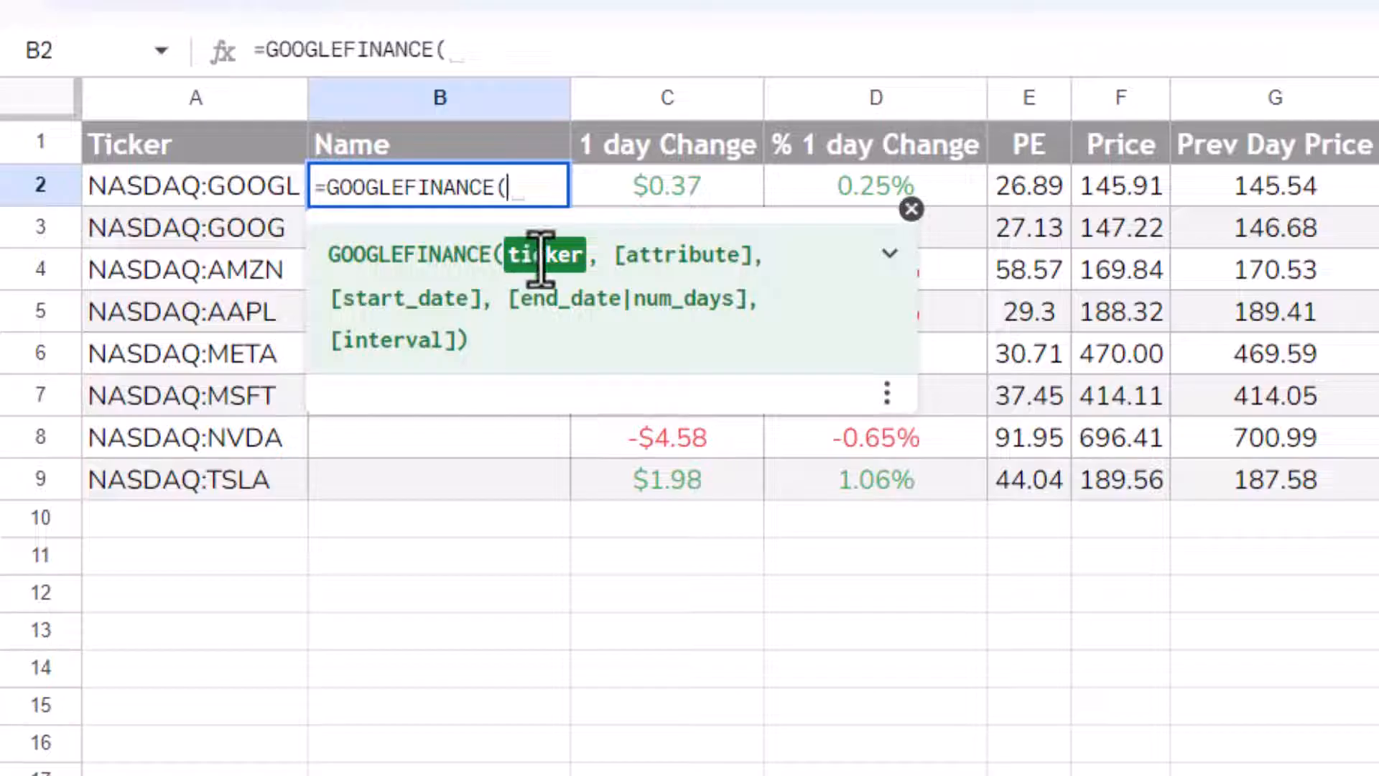
click(205, 188)
text(,)
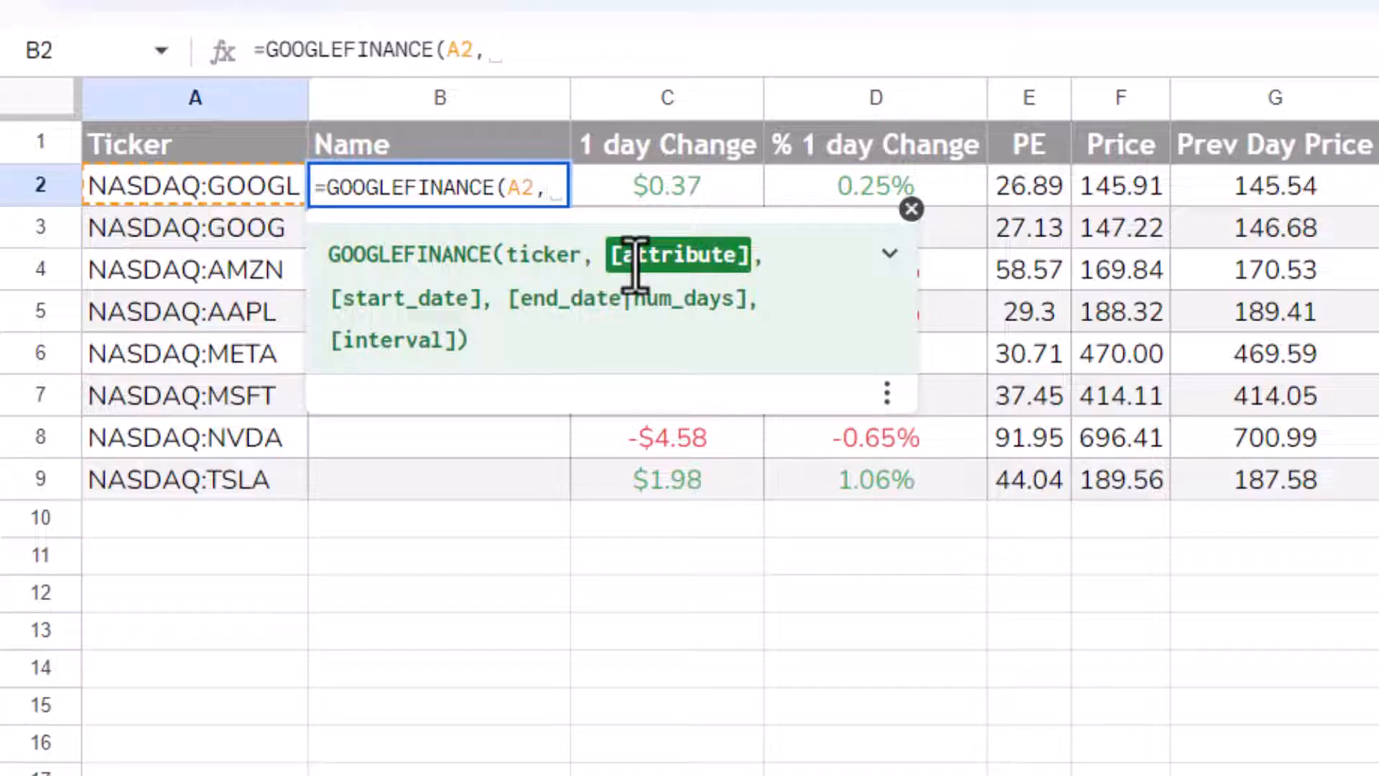
text("name")
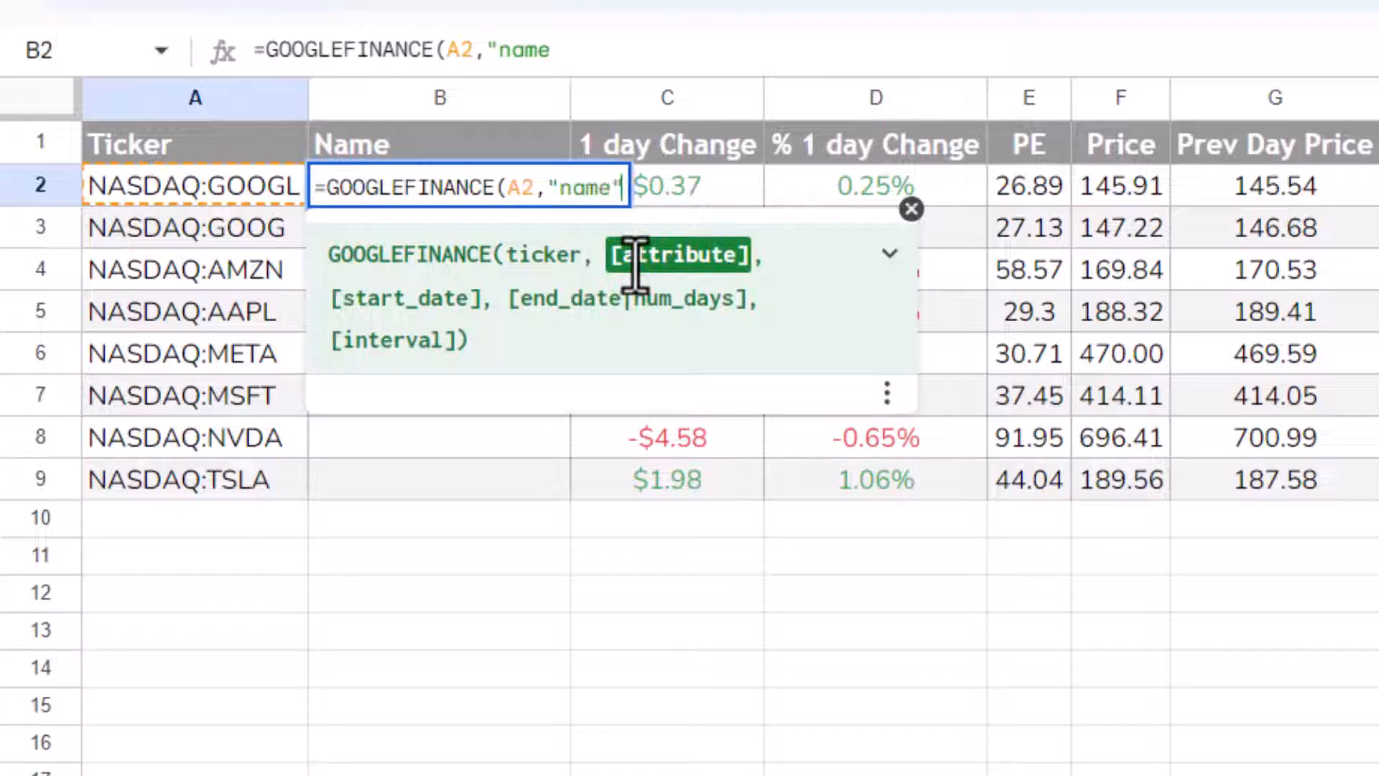
text())
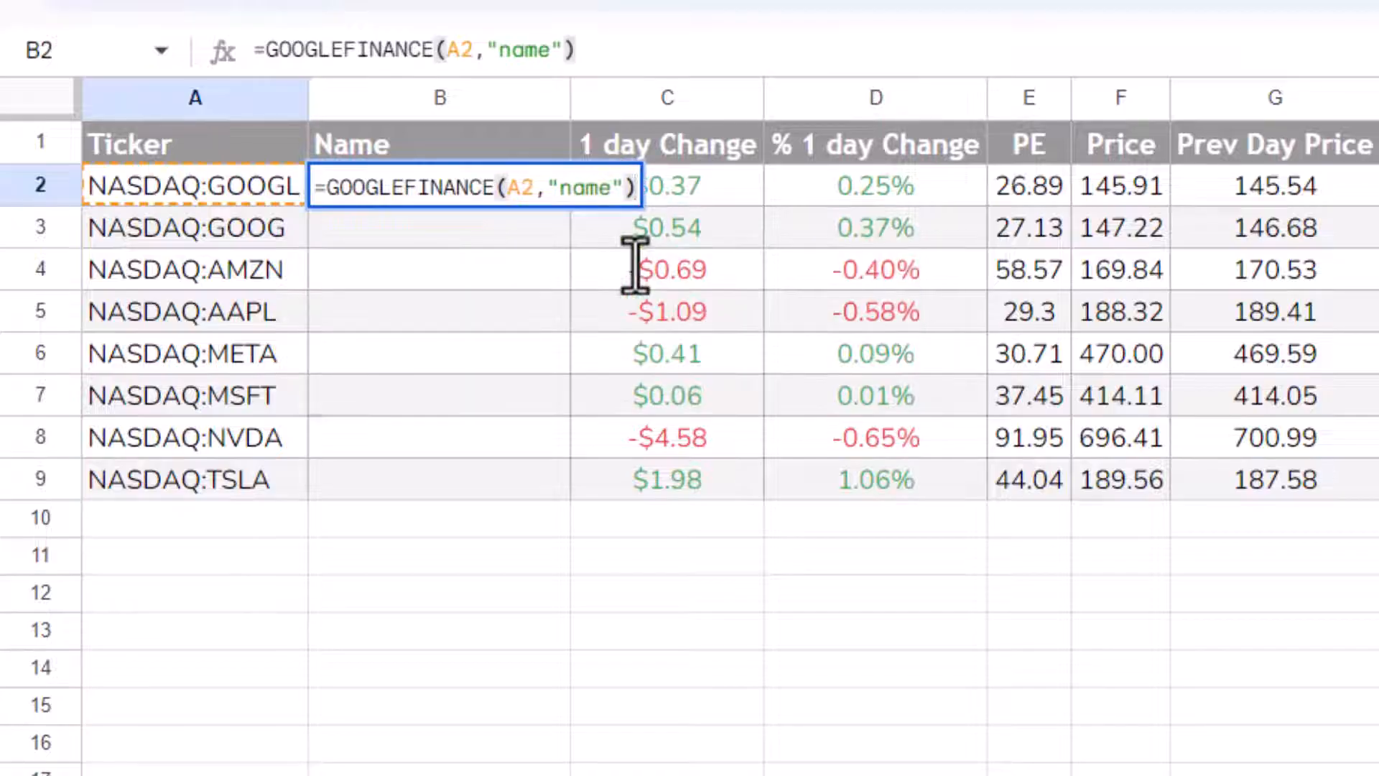
key(Return)
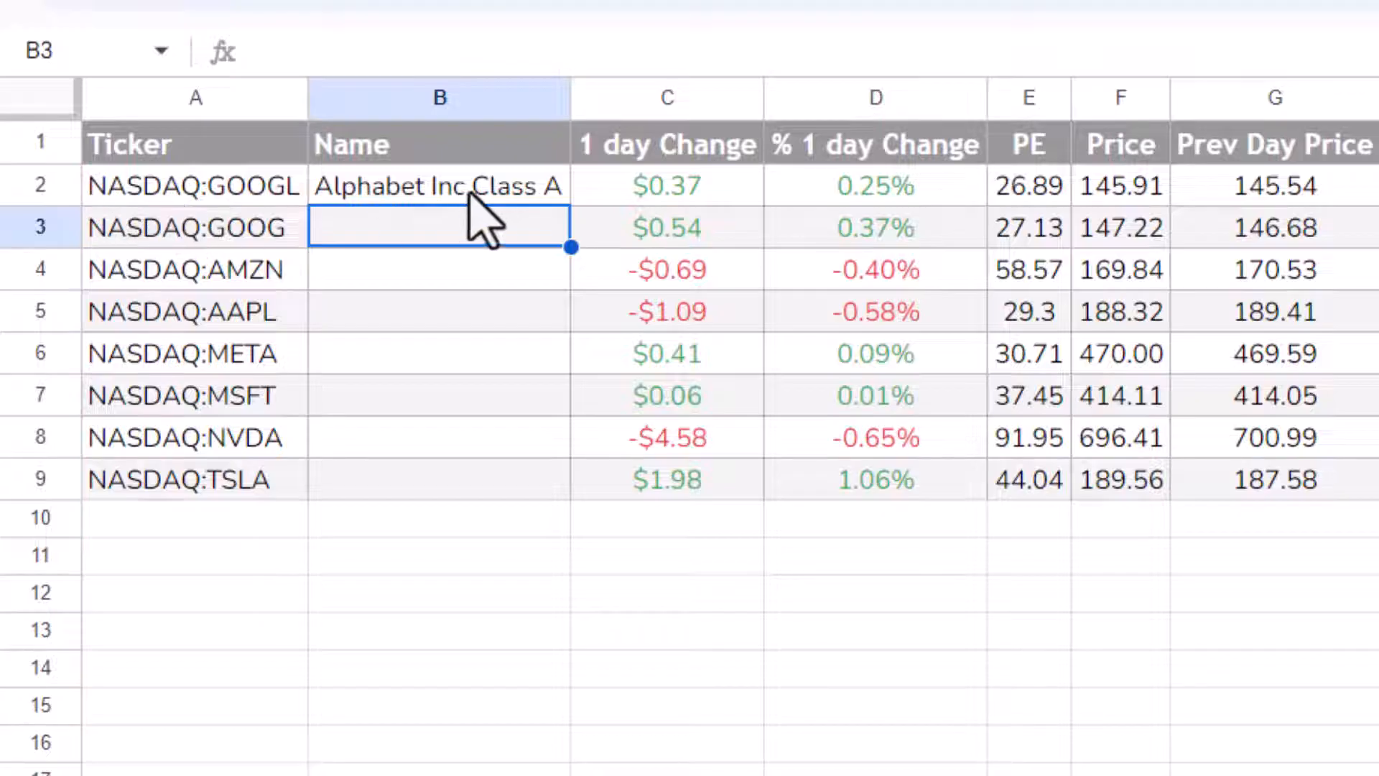
Fill the name formula from B2 down to B9.
click(503, 193)
drag(568, 202, 540, 488)
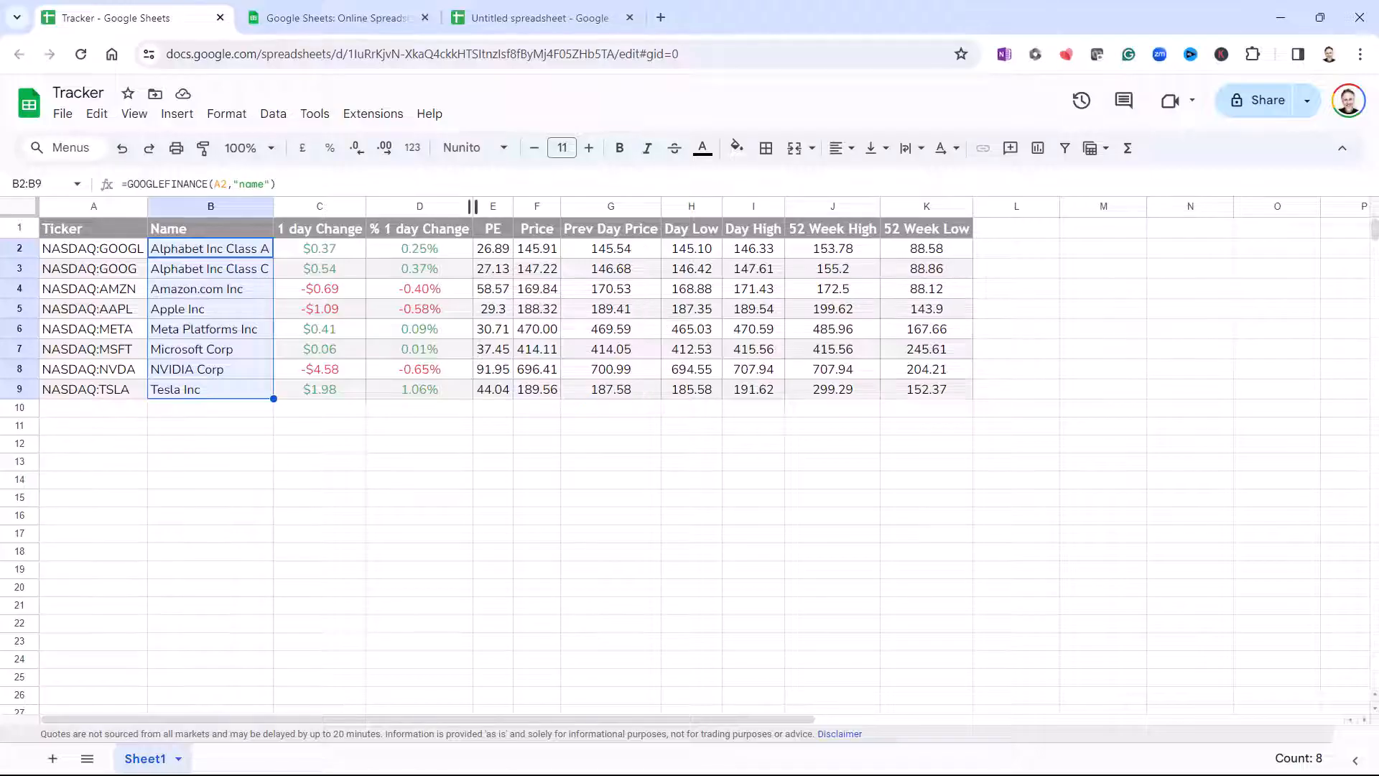
Set up publishing the Tracker spreadsheet to the web as an Entire Document link in Microsoft Excel (.xlsx) format.
click(63, 115)
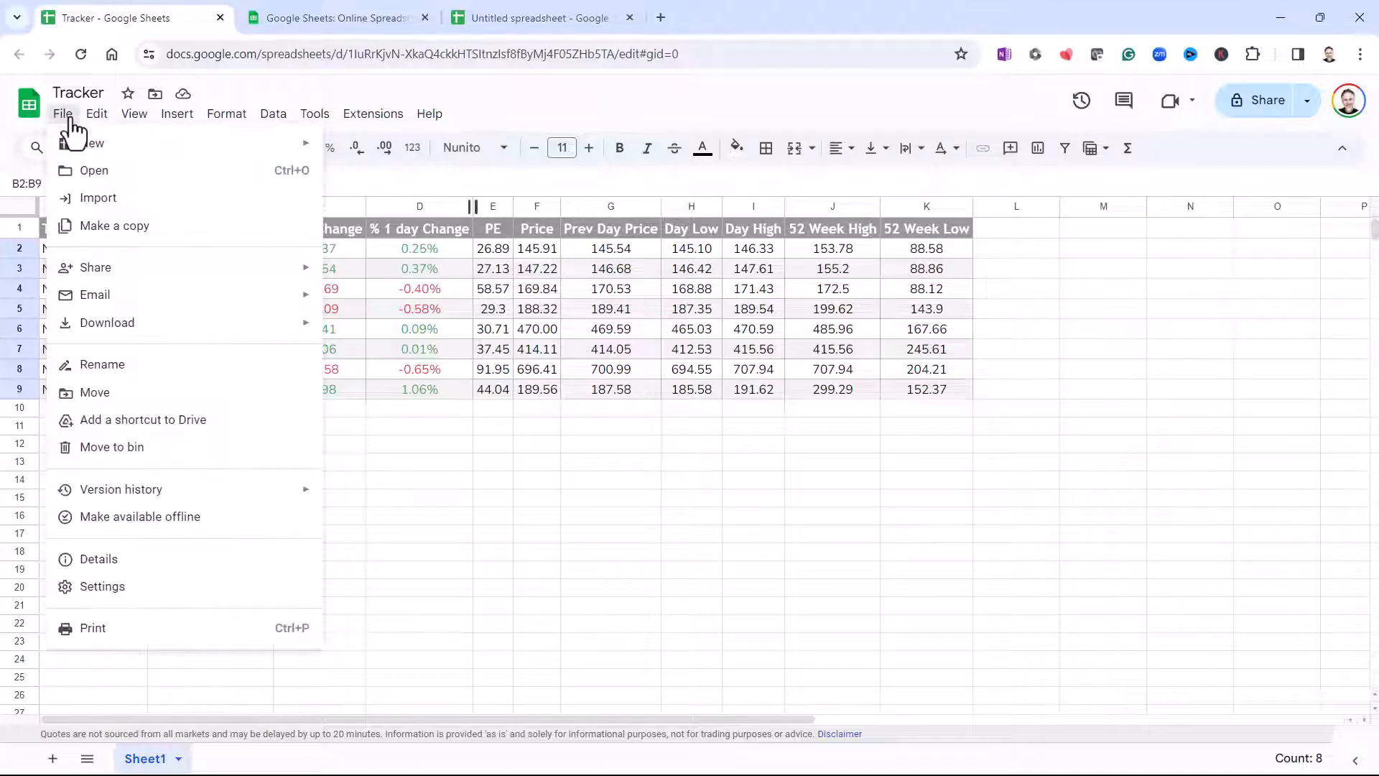
mouse_move(115, 277)
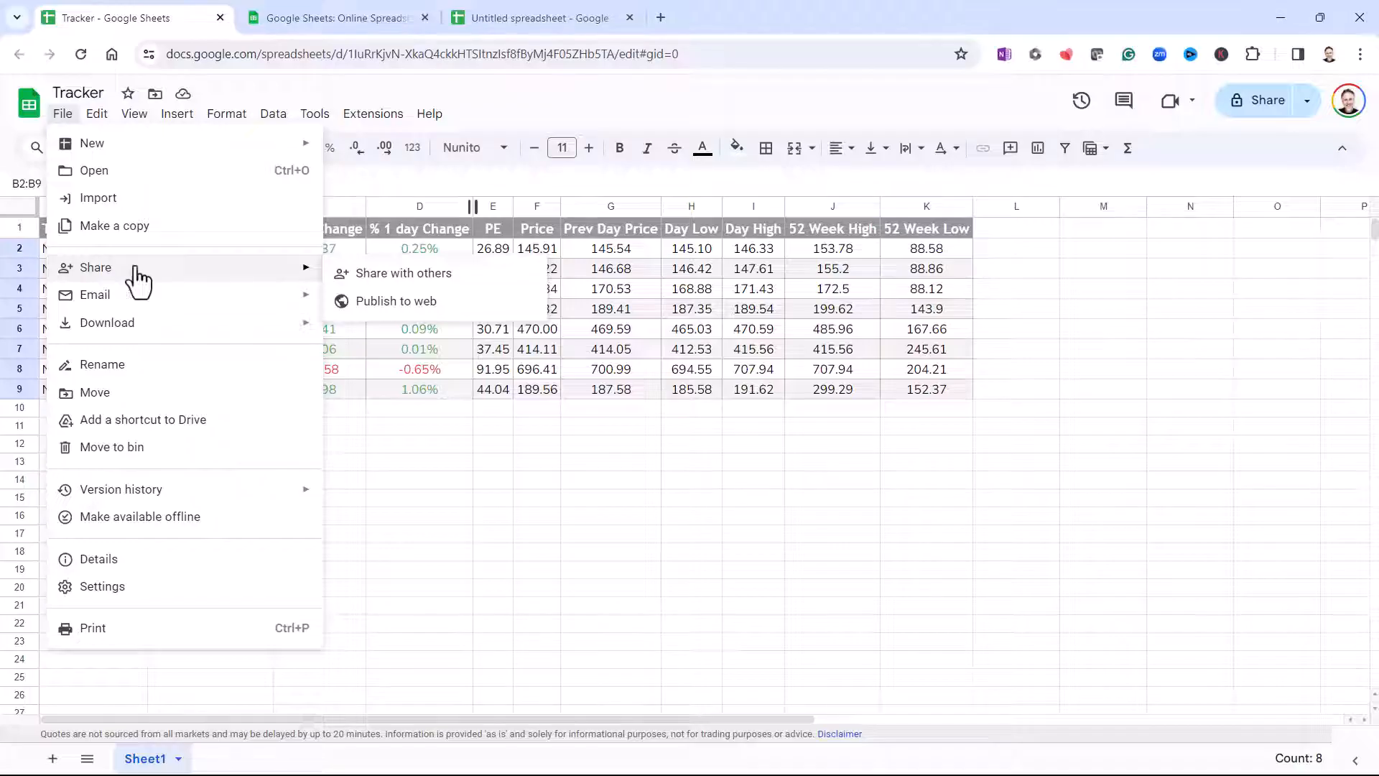
click(388, 302)
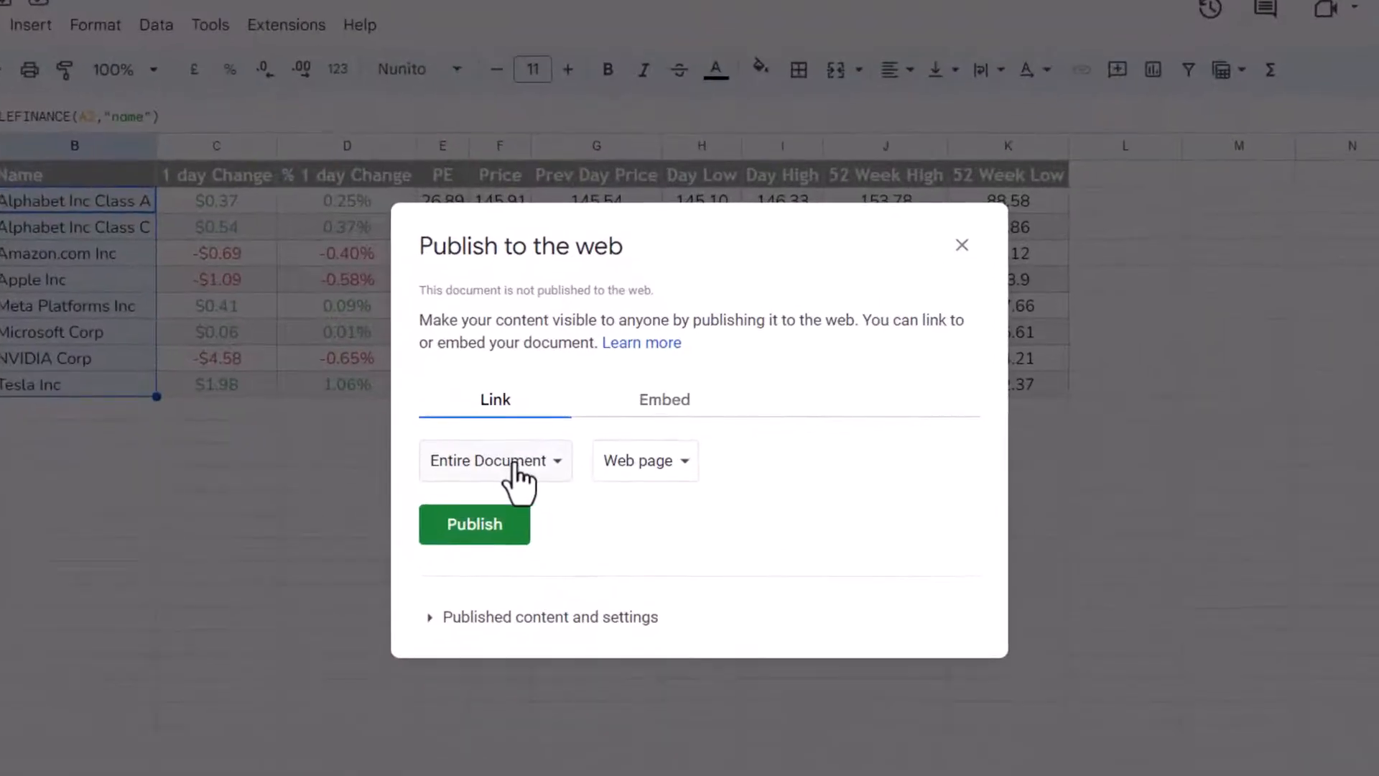
click(535, 463)
click(533, 462)
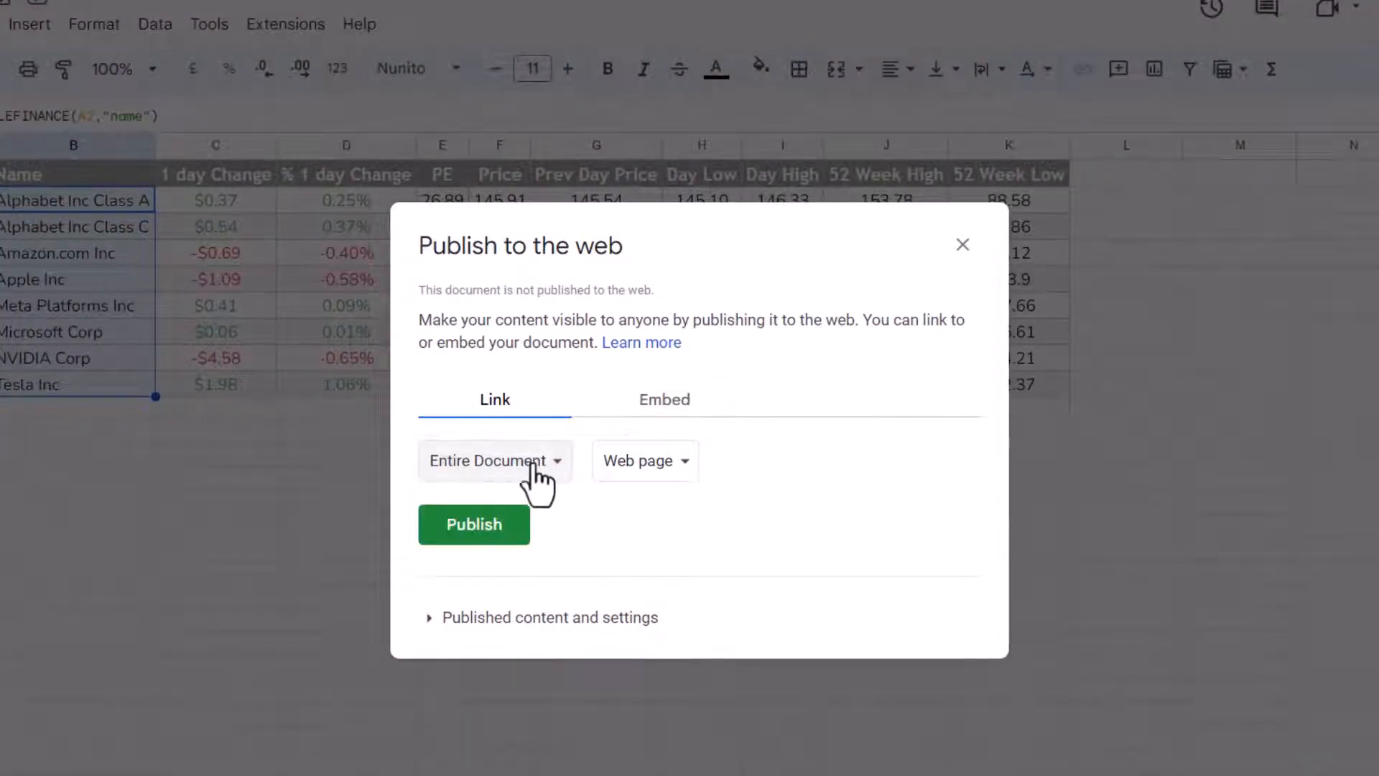
click(670, 465)
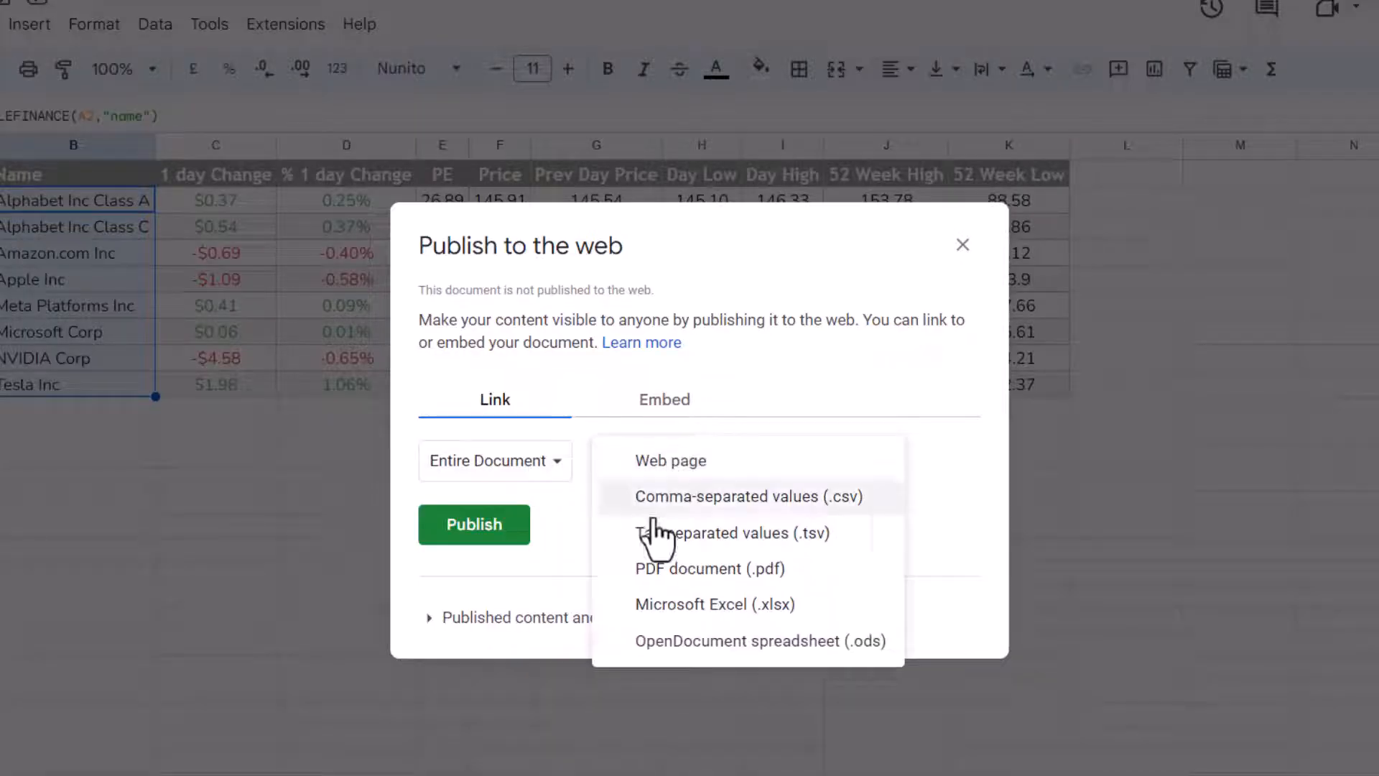
click(671, 610)
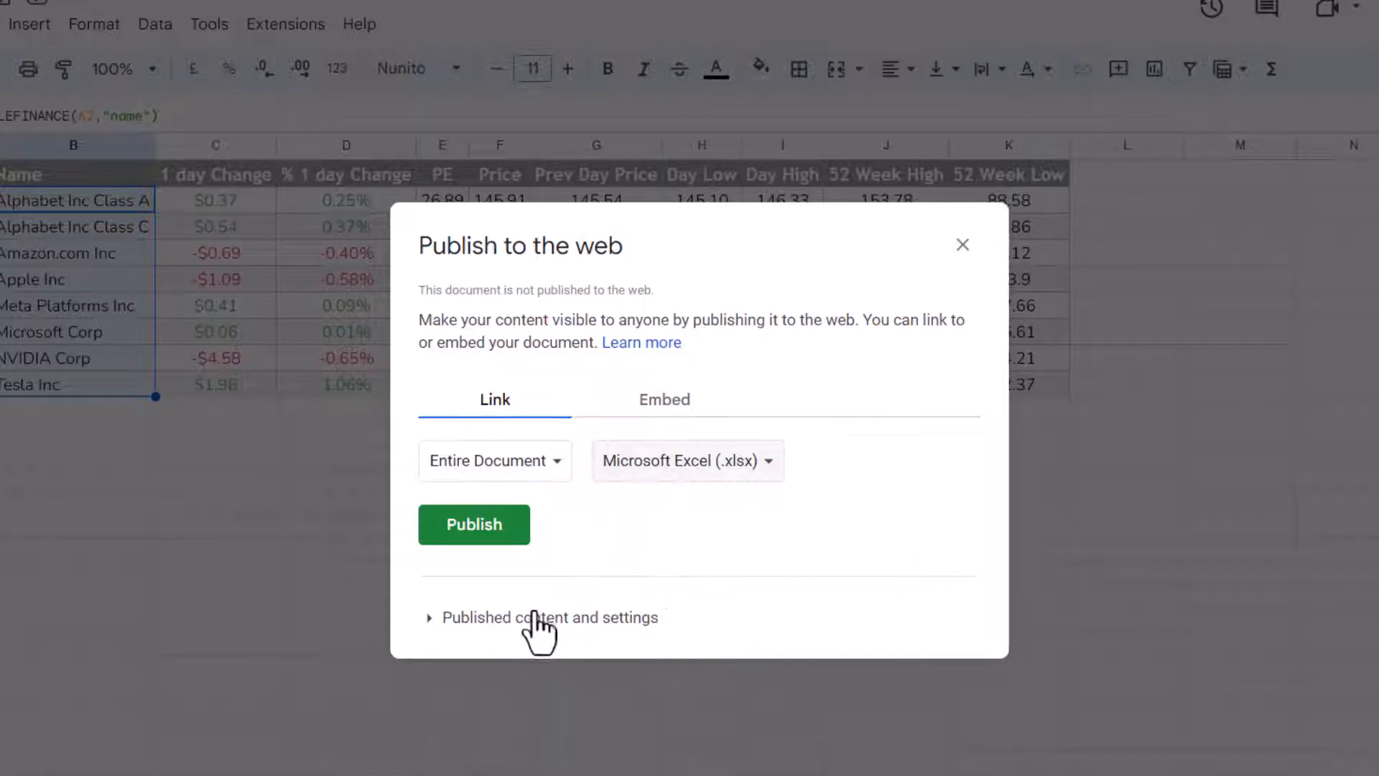
Review the published content settings, publish the document and copy its published link.
click(430, 618)
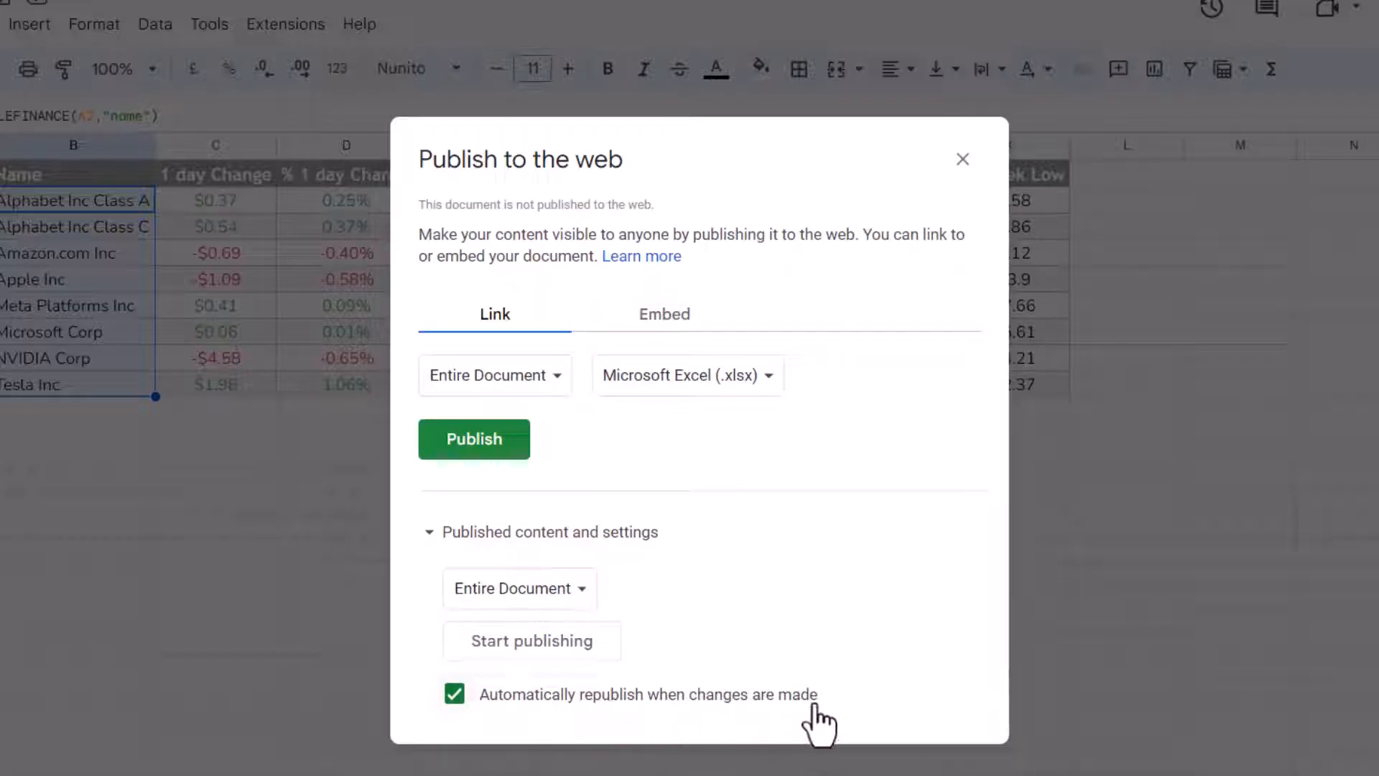
click(477, 442)
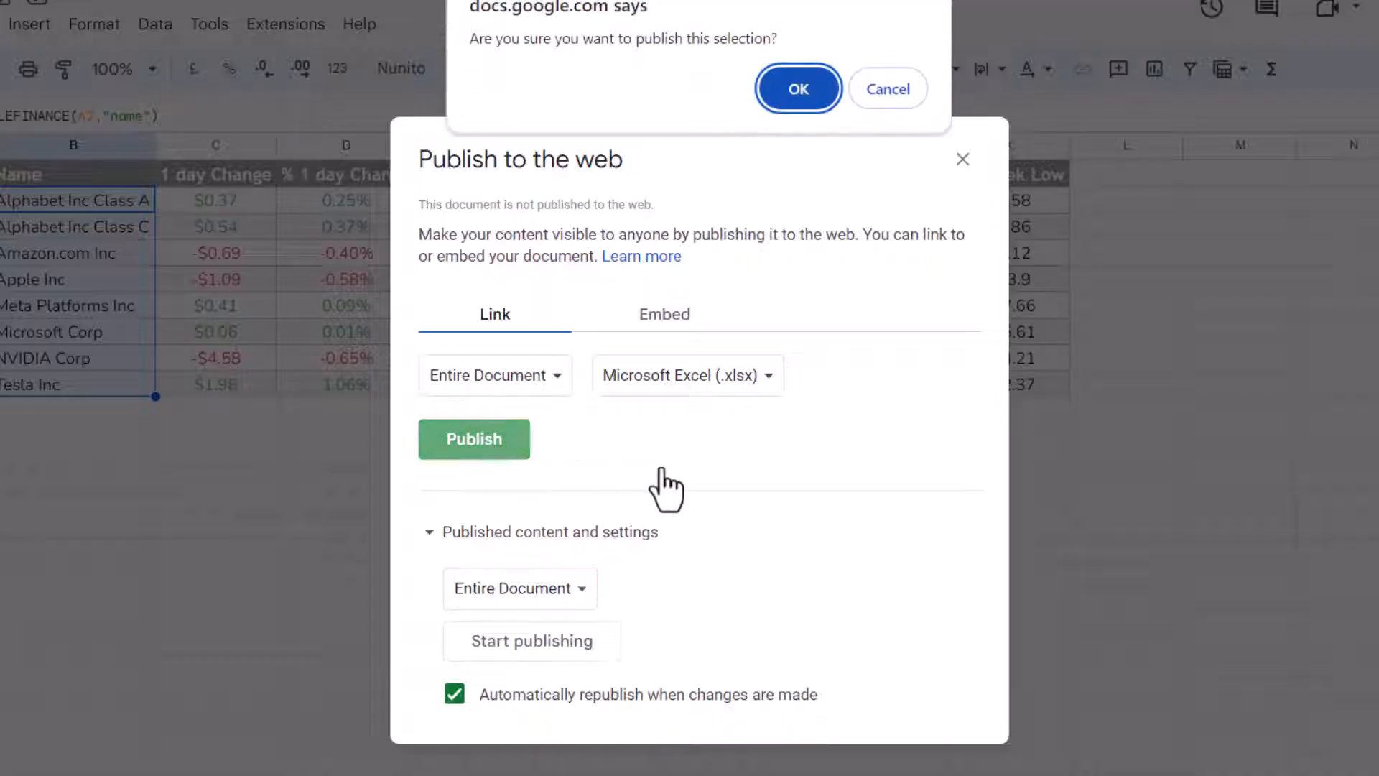
click(798, 88)
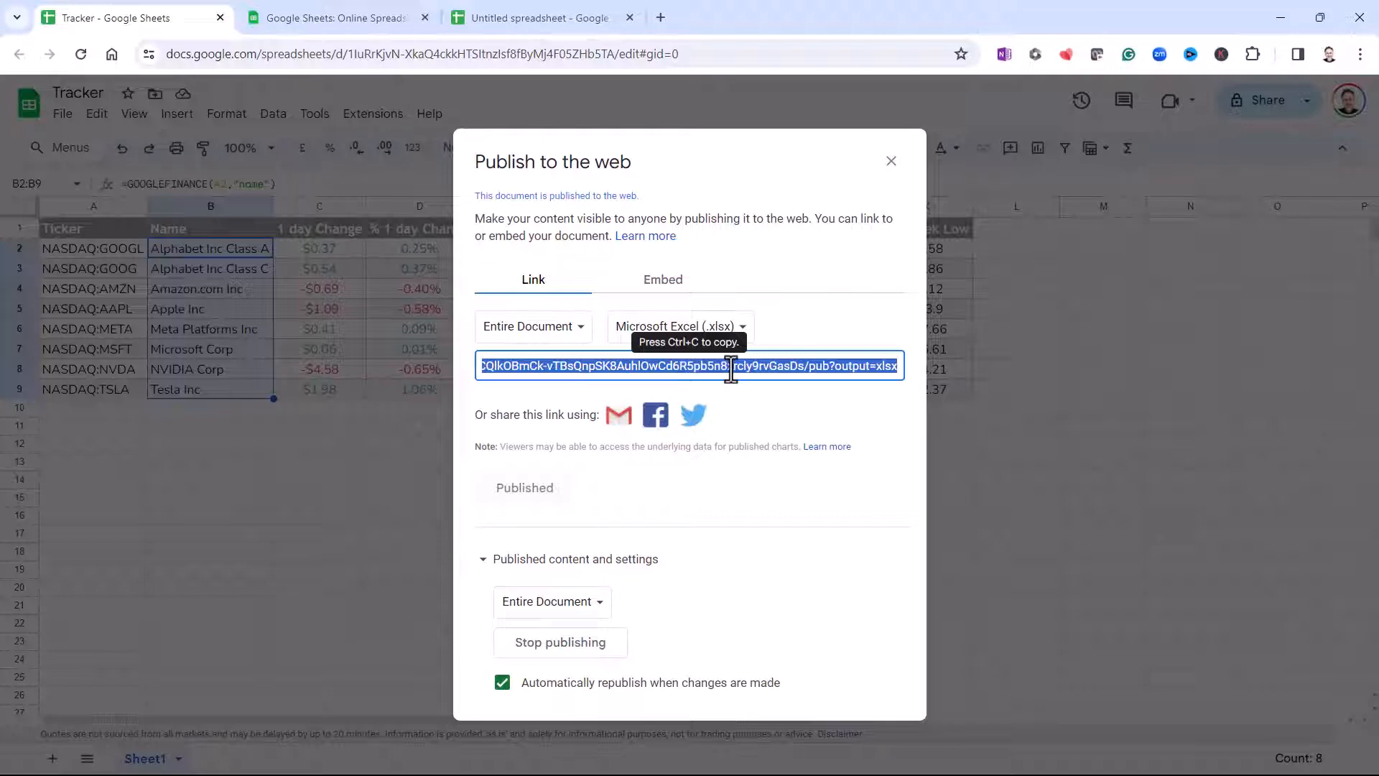
key(ctrl+c)
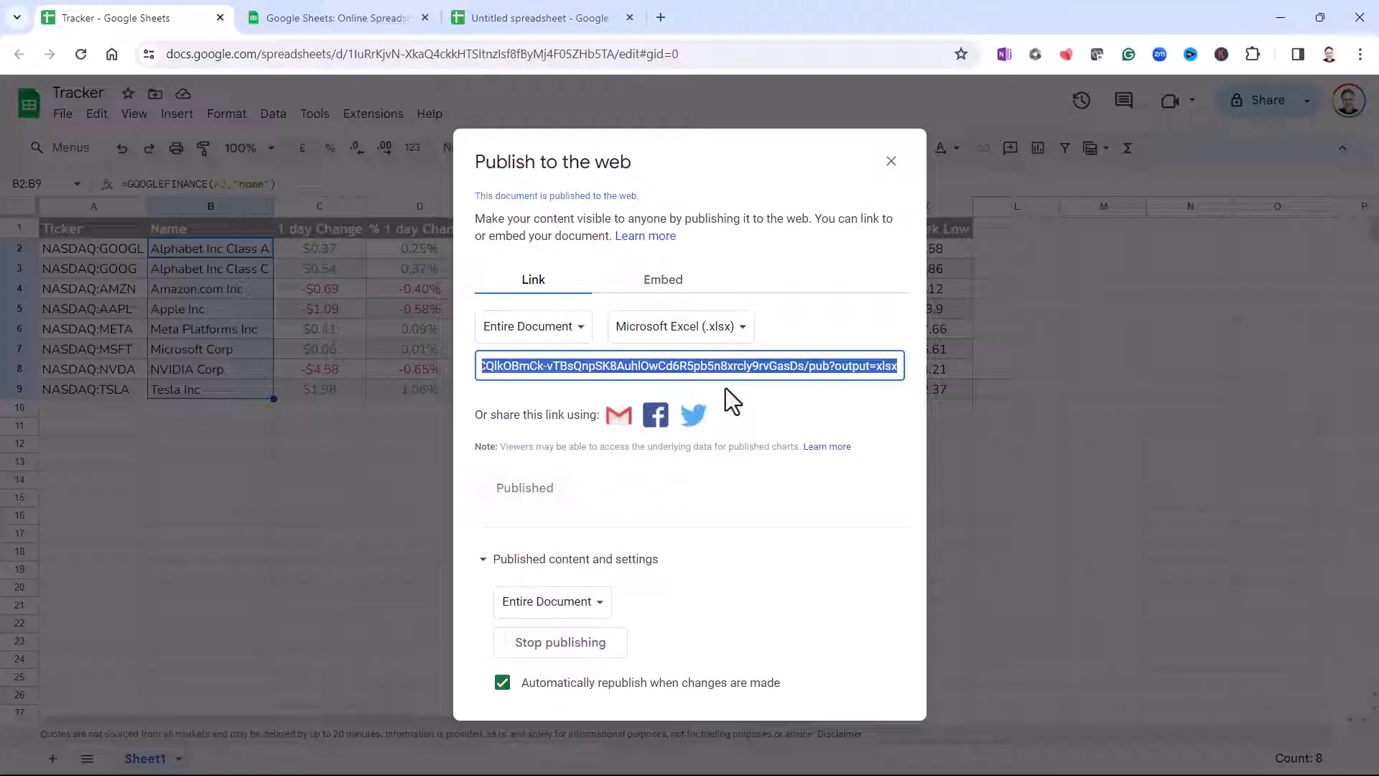
click(891, 161)
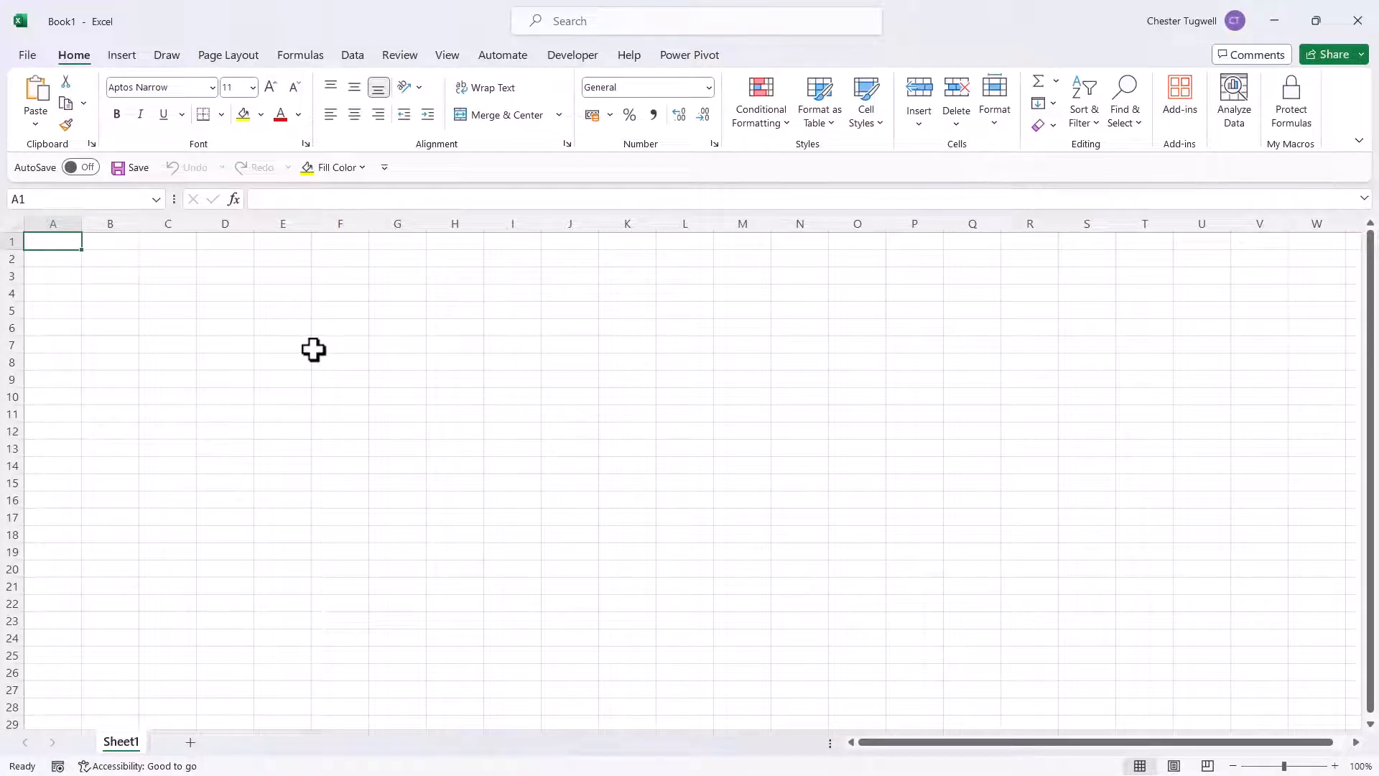
Import web data from the copied published spreadsheet link and load its Sheet1 table into the blank workbook.
click(357, 55)
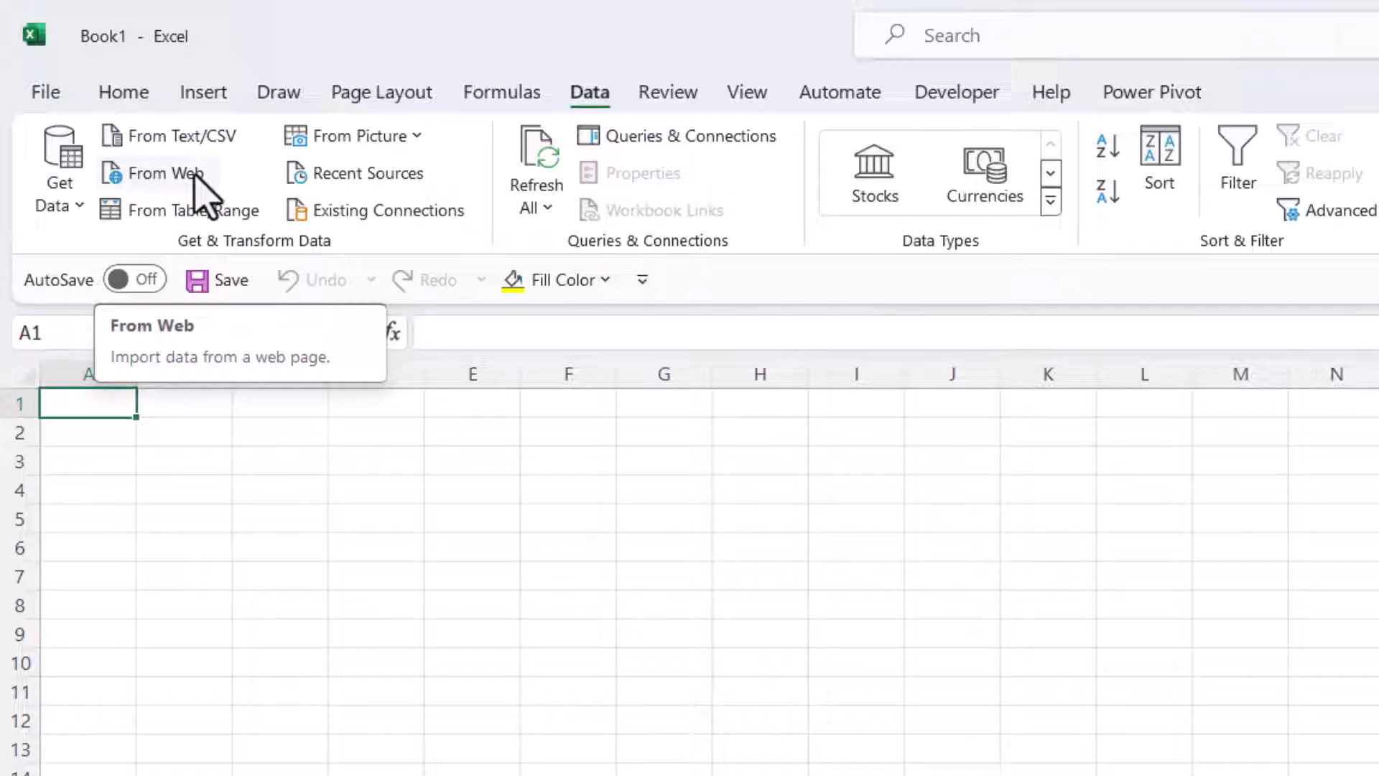
click(63, 205)
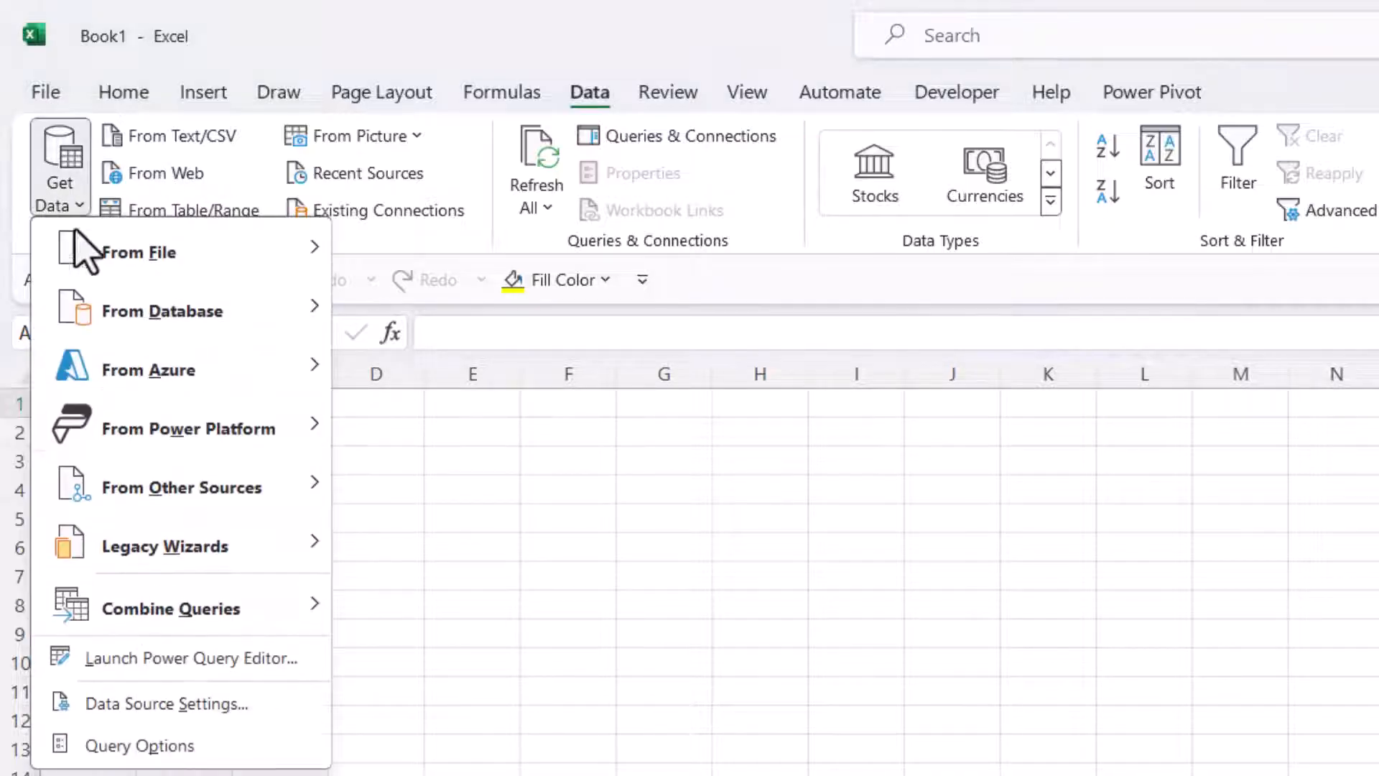
mouse_move(169, 494)
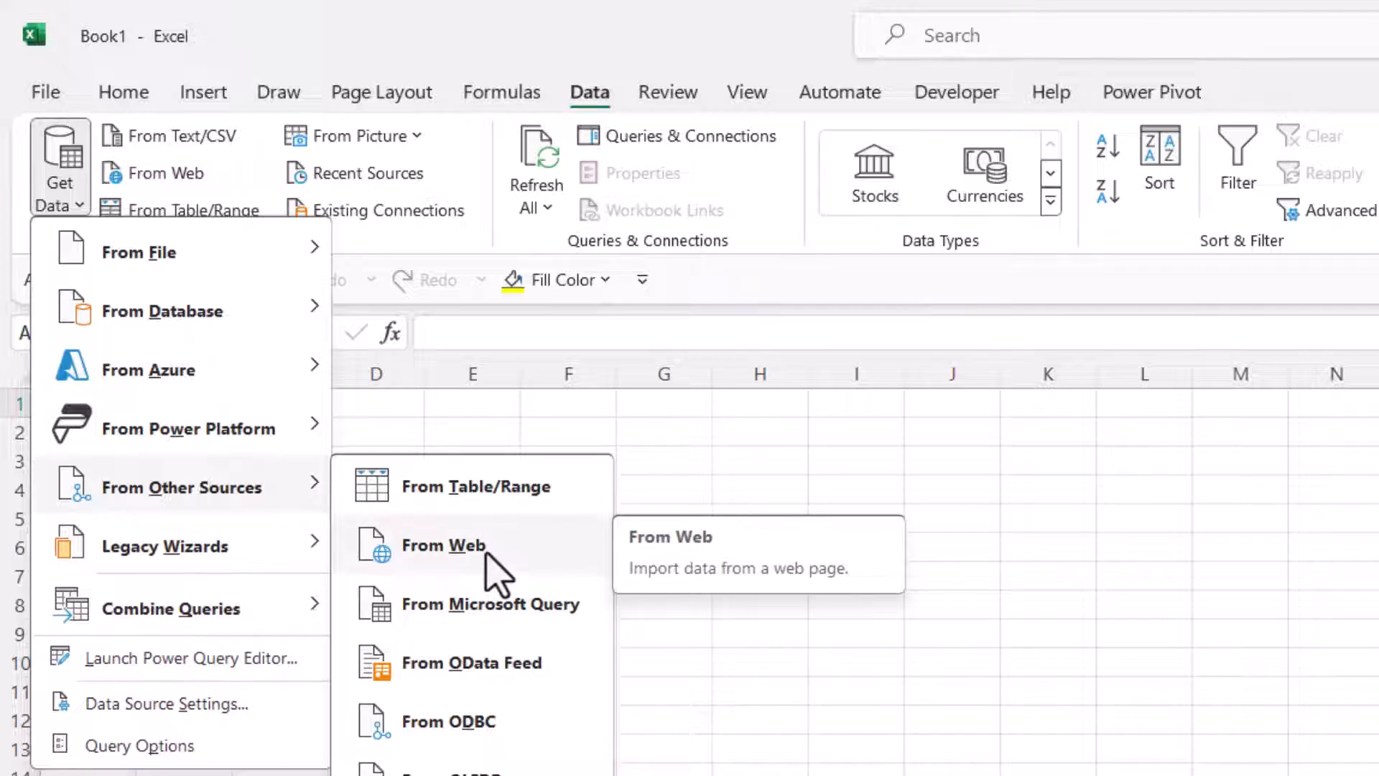
click(162, 173)
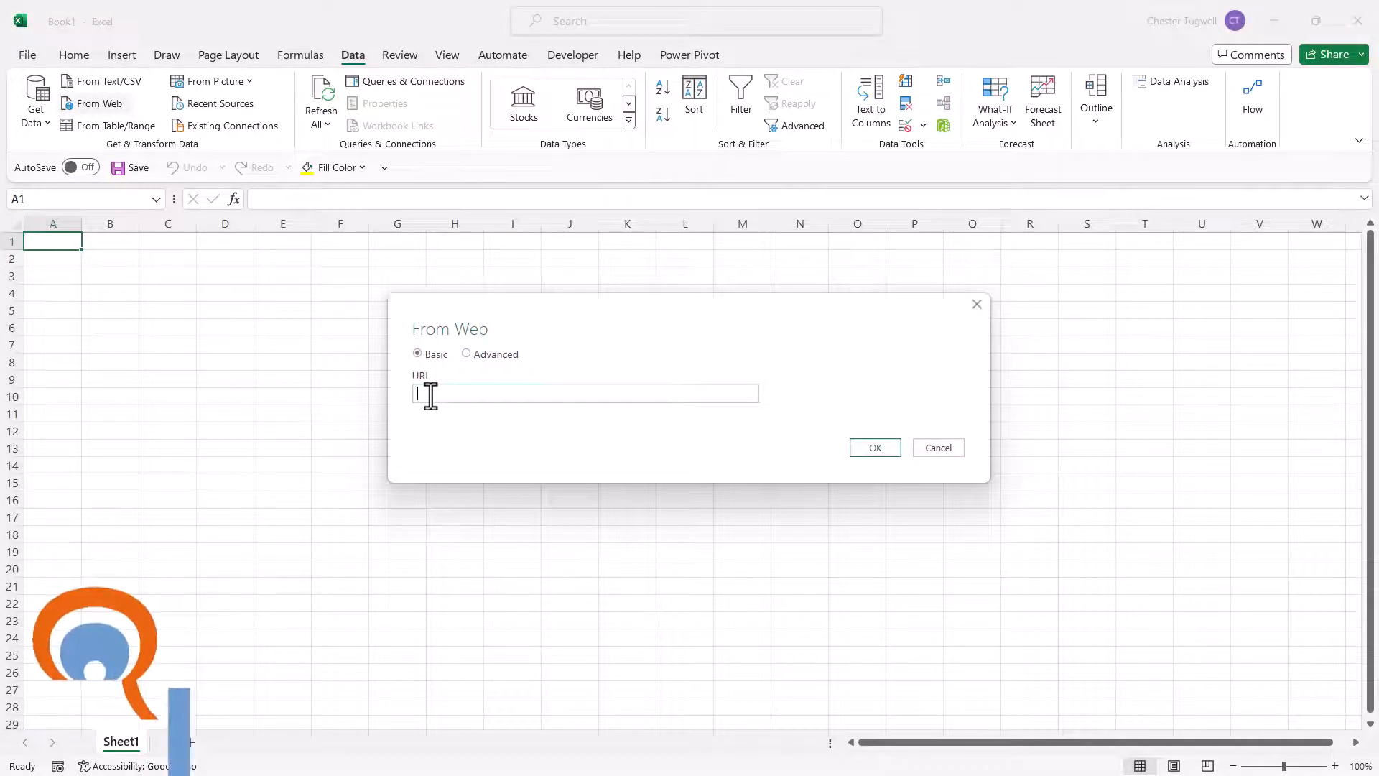
key(ctrl+v)
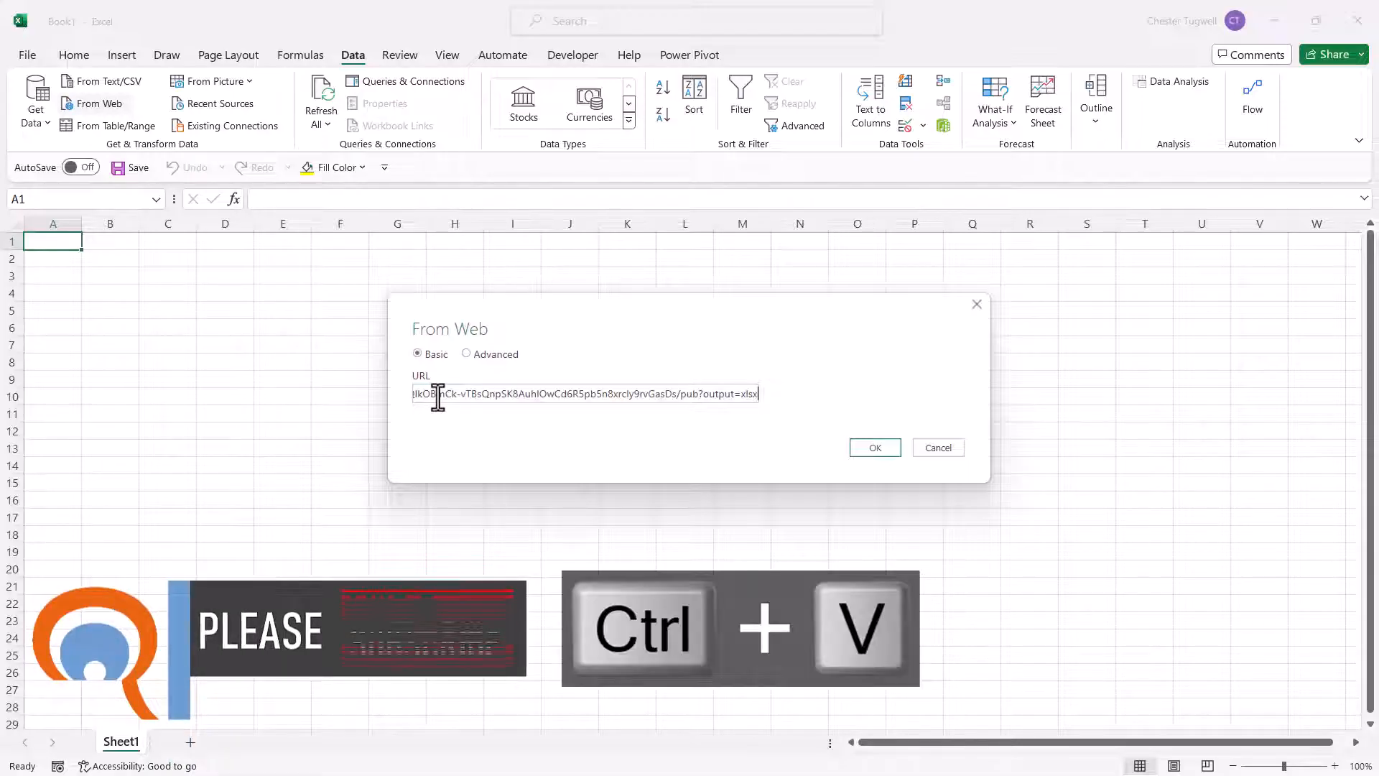
click(860, 449)
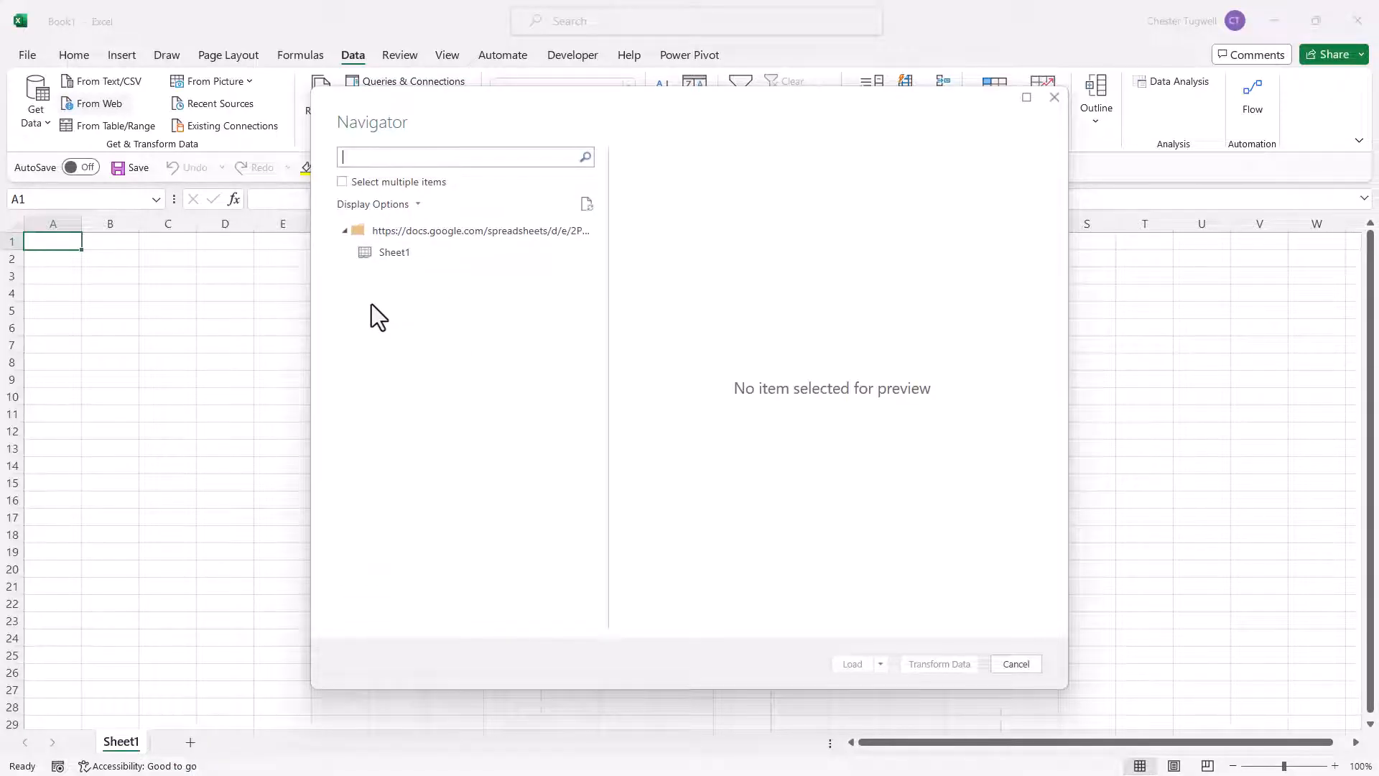
click(388, 257)
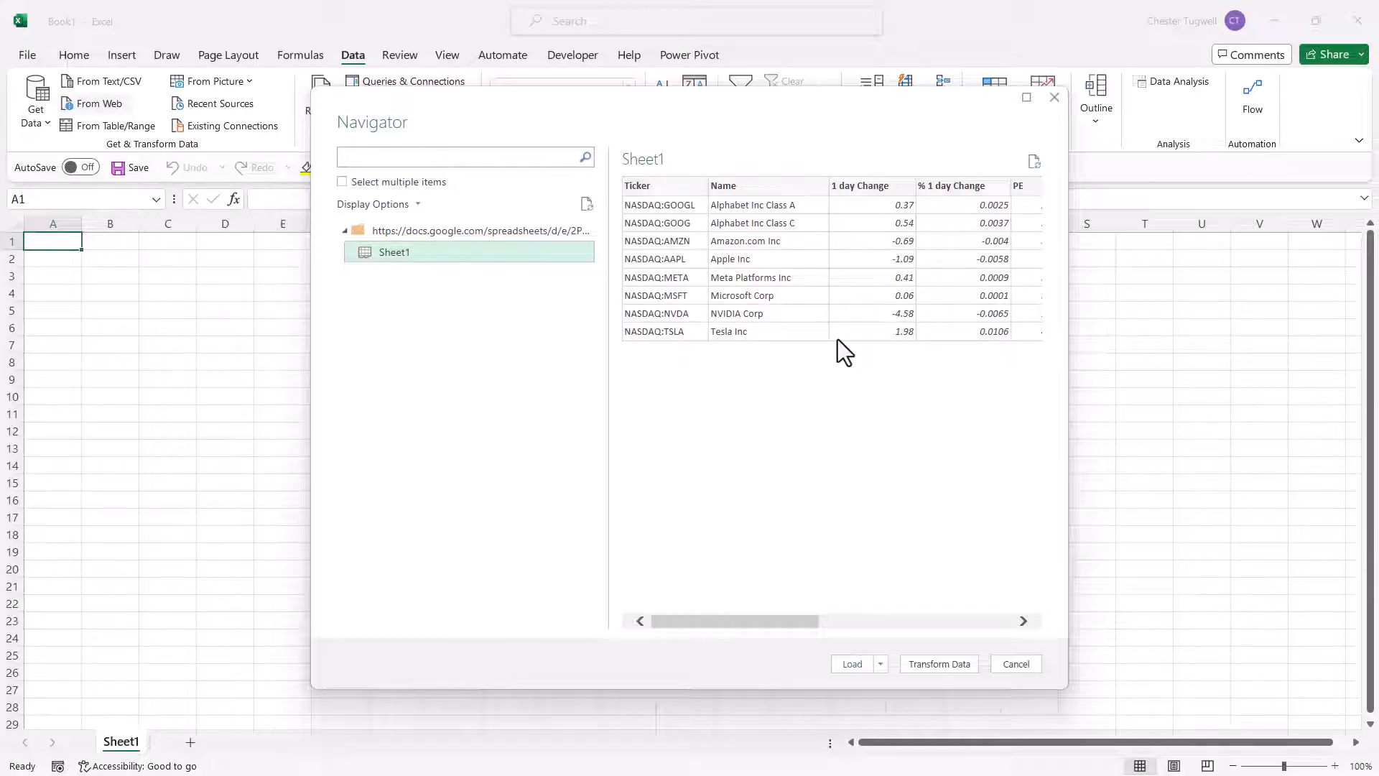
click(851, 664)
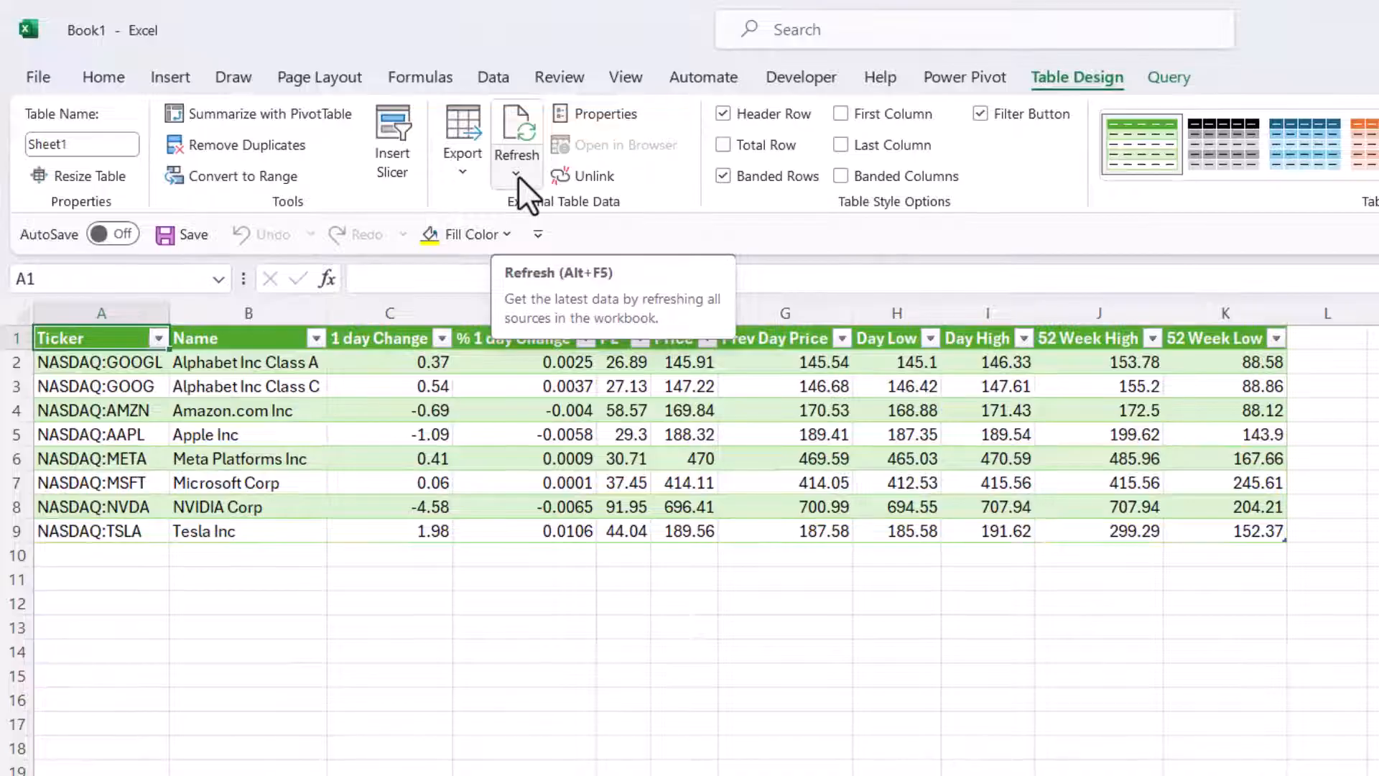
Set the Sheet1 query to refresh every 5 minutes and to refresh its data when opening the file.
click(518, 175)
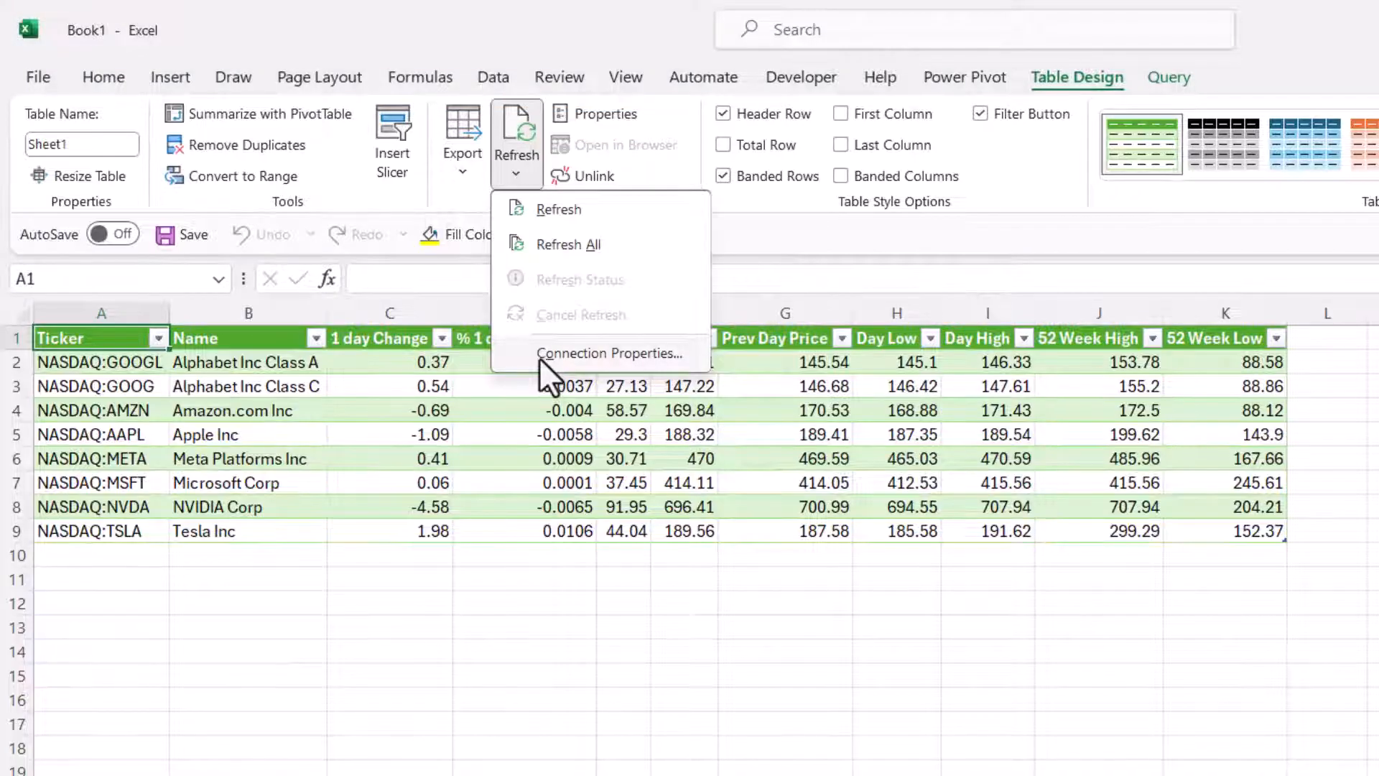
click(538, 355)
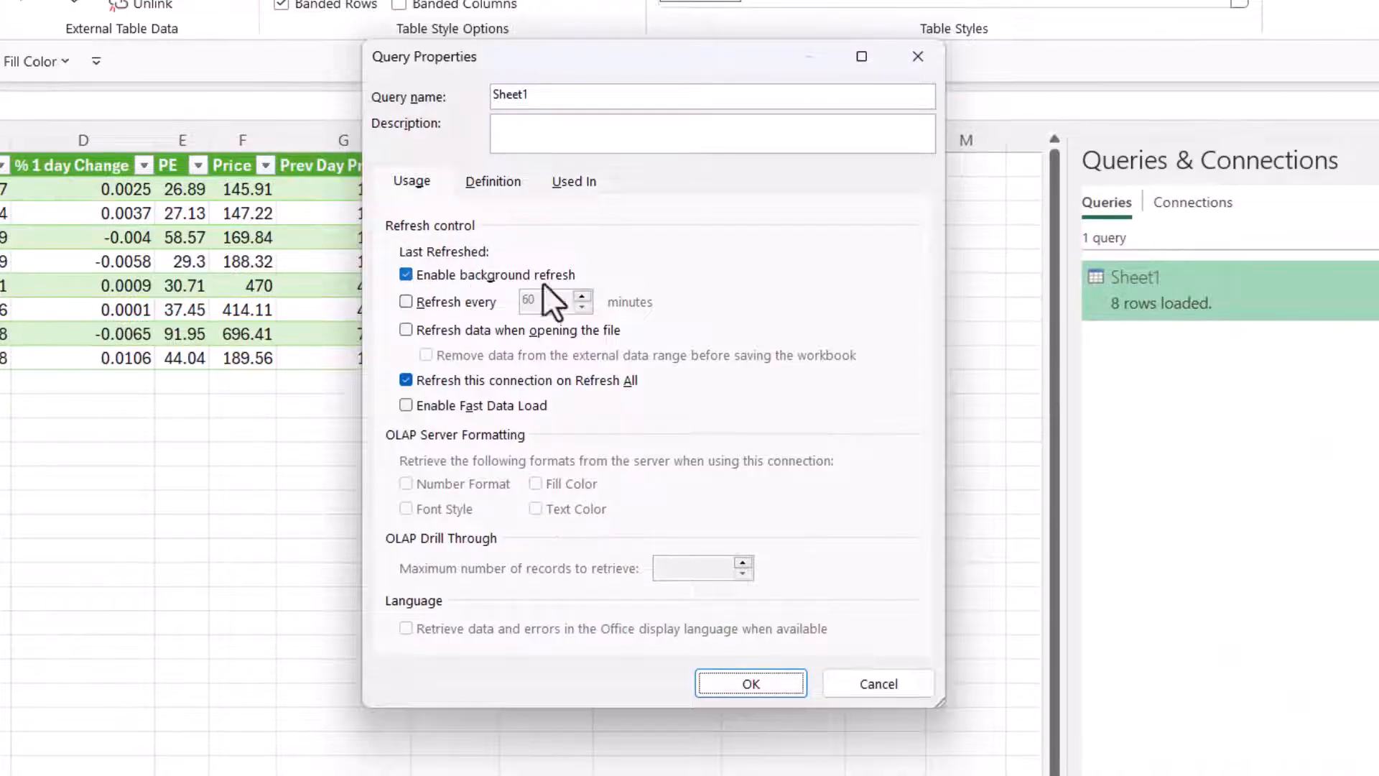
click(407, 301)
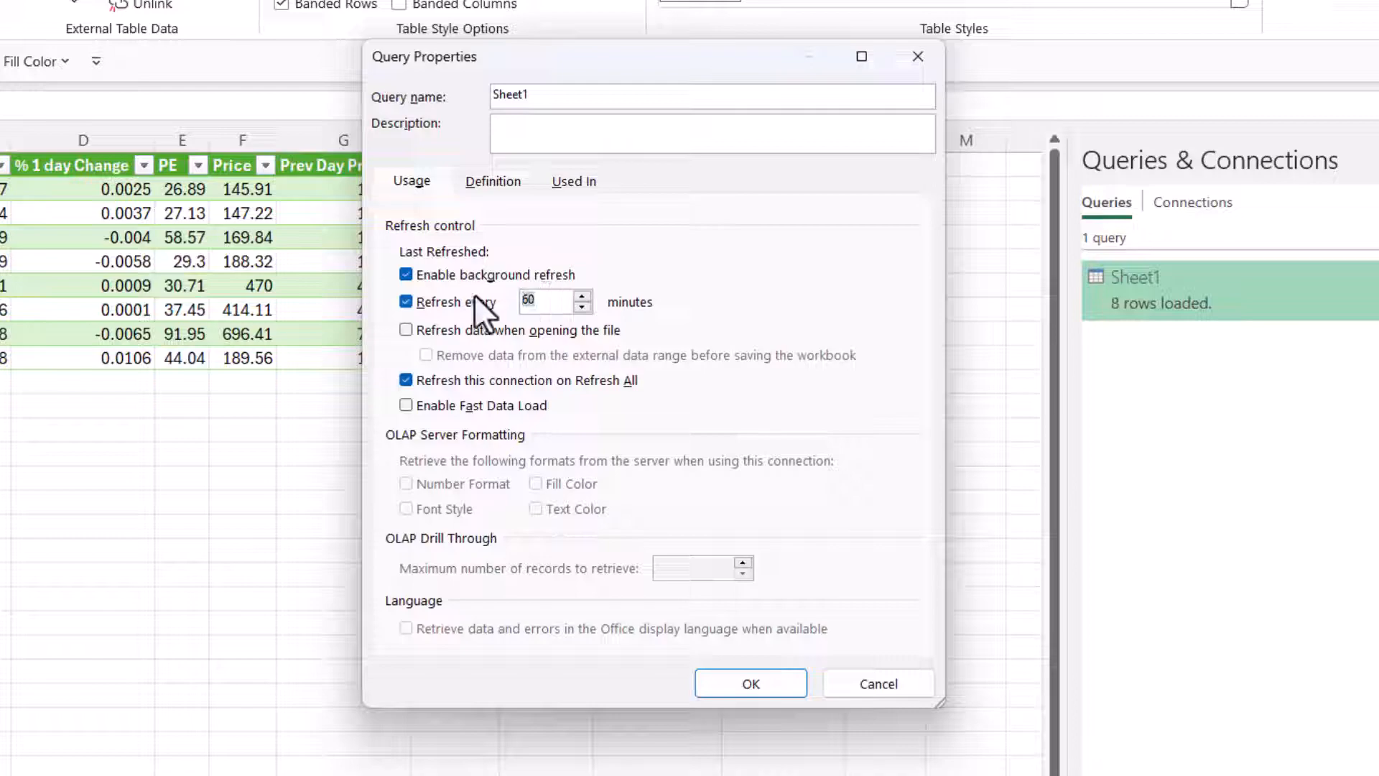
text(5)
click(406, 330)
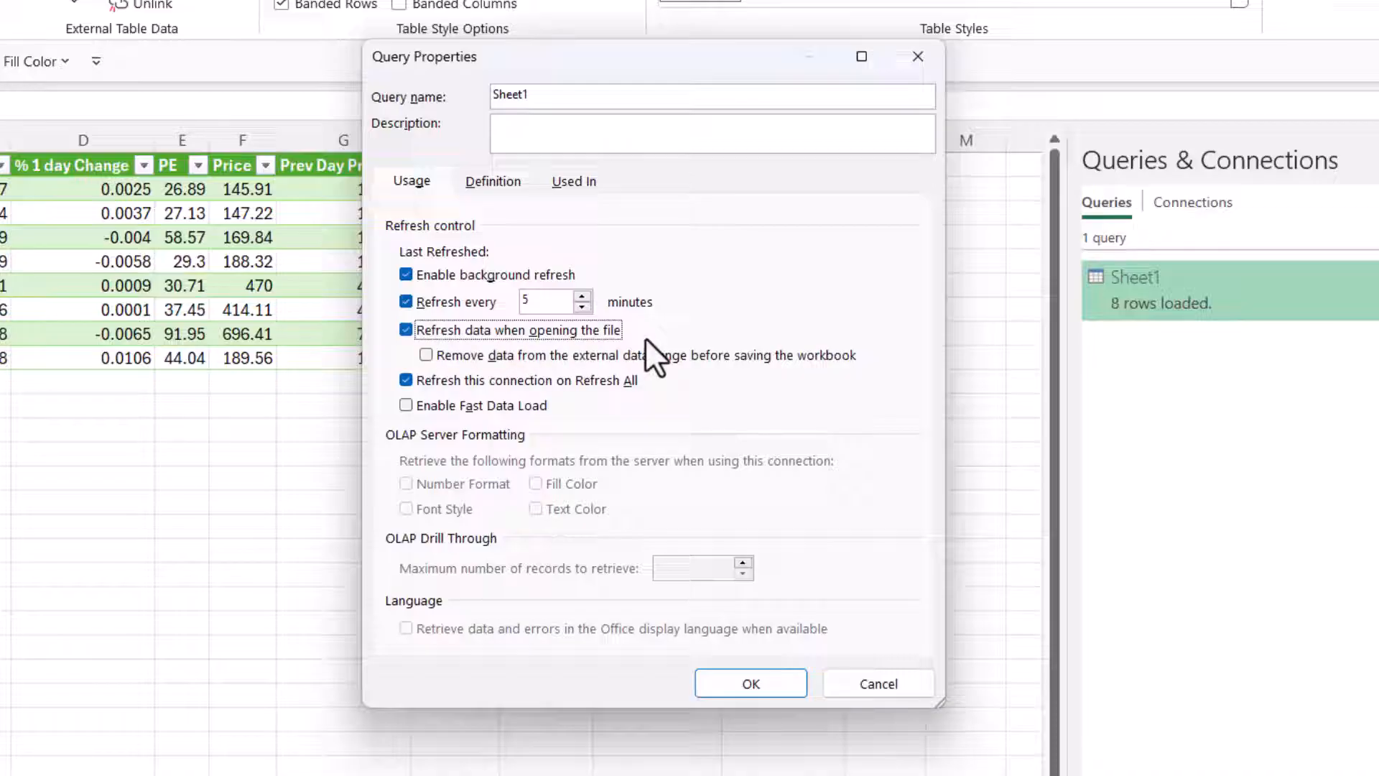
click(753, 677)
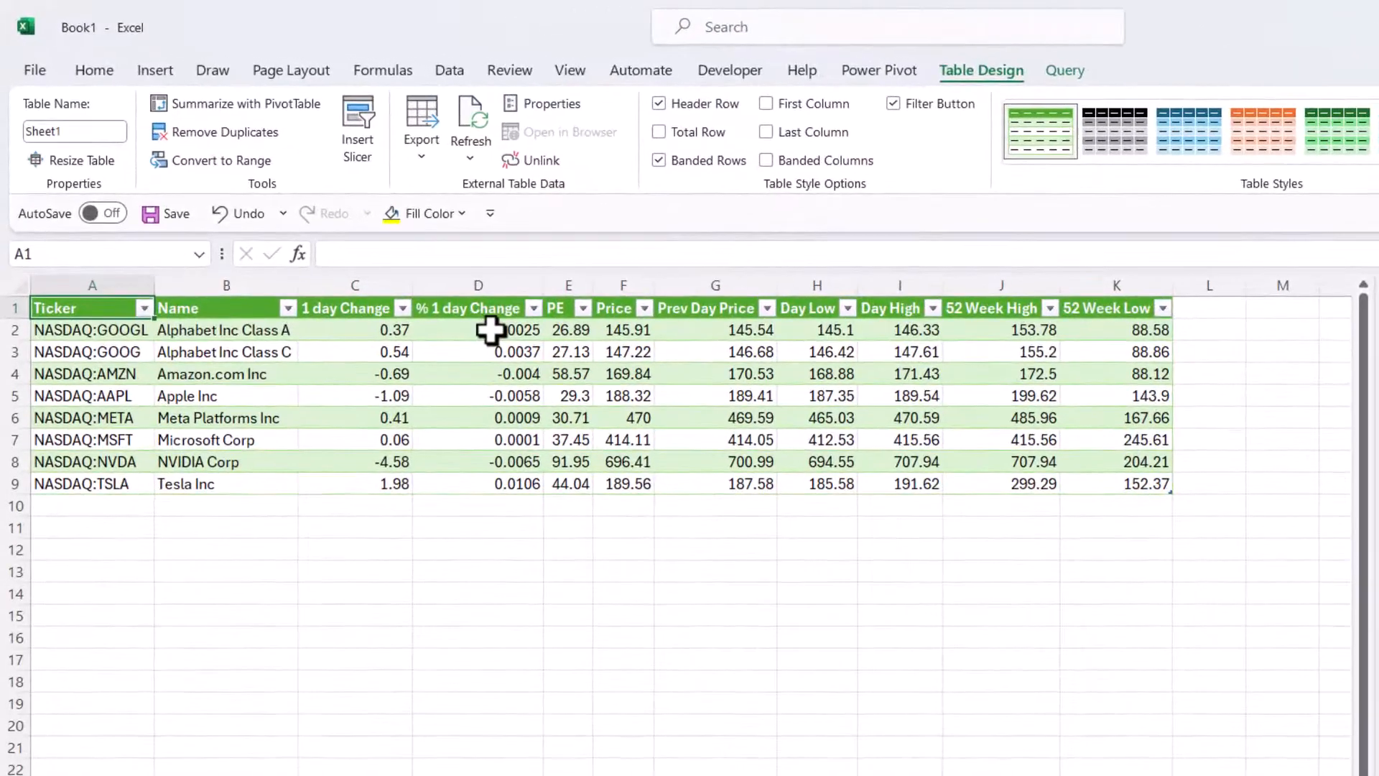
Format the % 1 day Change values in D2:D9 as percentages.
drag(386, 258, 376, 319)
drag(479, 406, 476, 482)
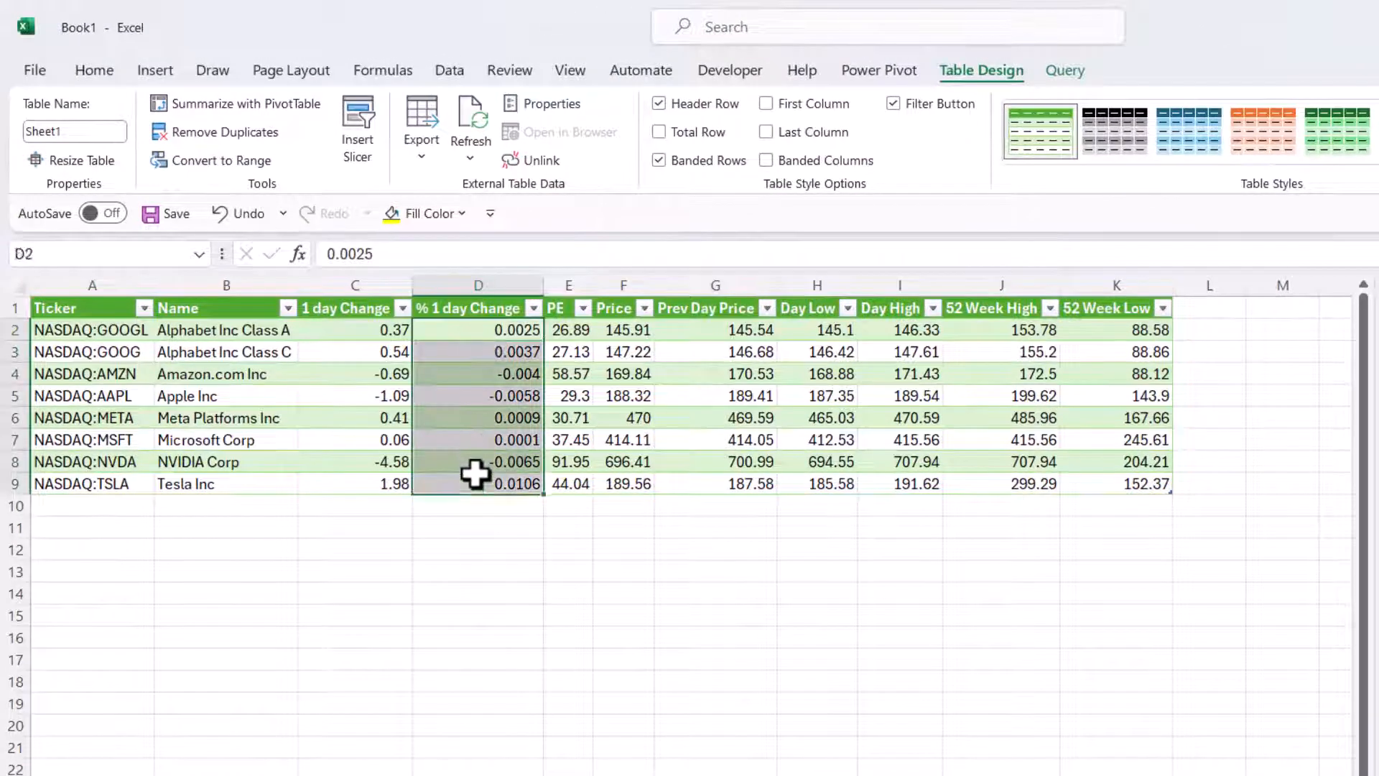
click(101, 70)
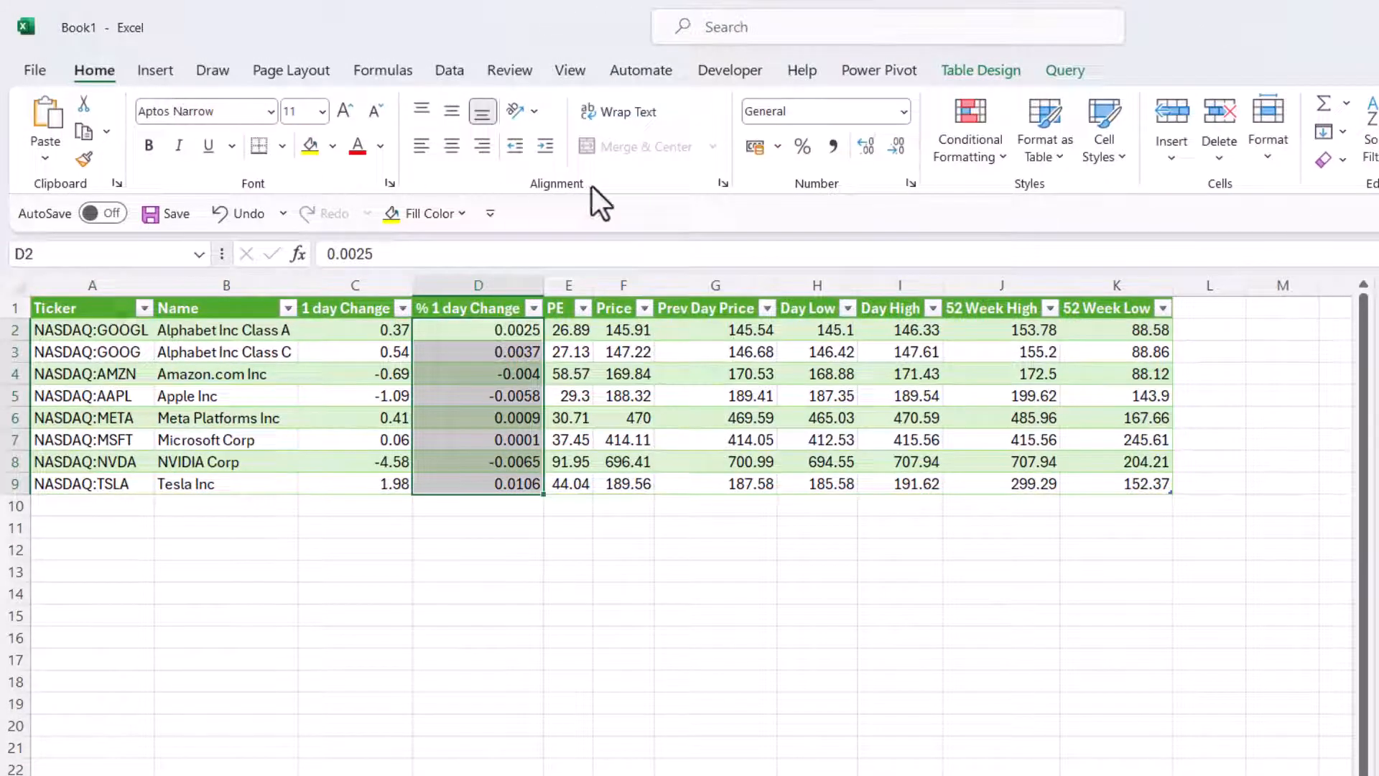
click(801, 147)
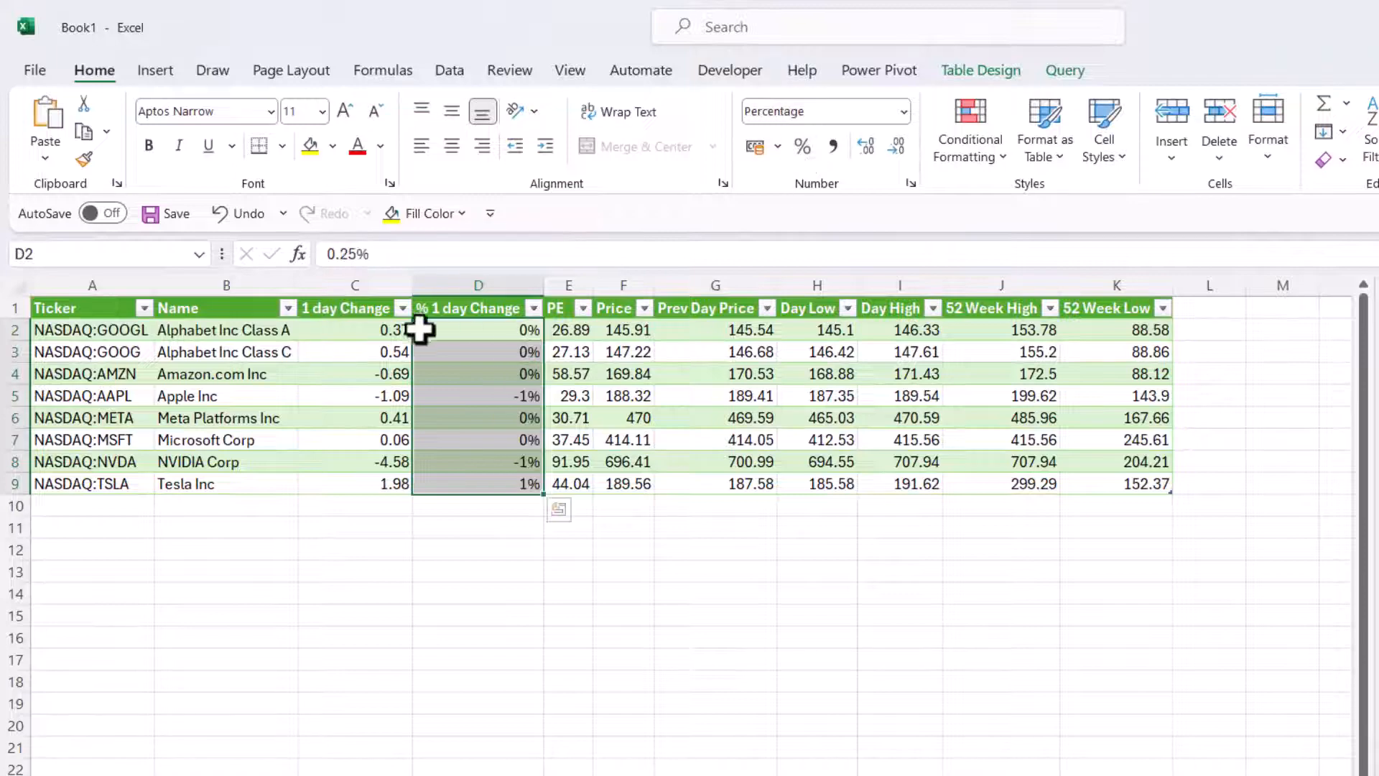
Apply the Accounting number format to the 1 day Change values in C2:C9.
drag(347, 329, 353, 482)
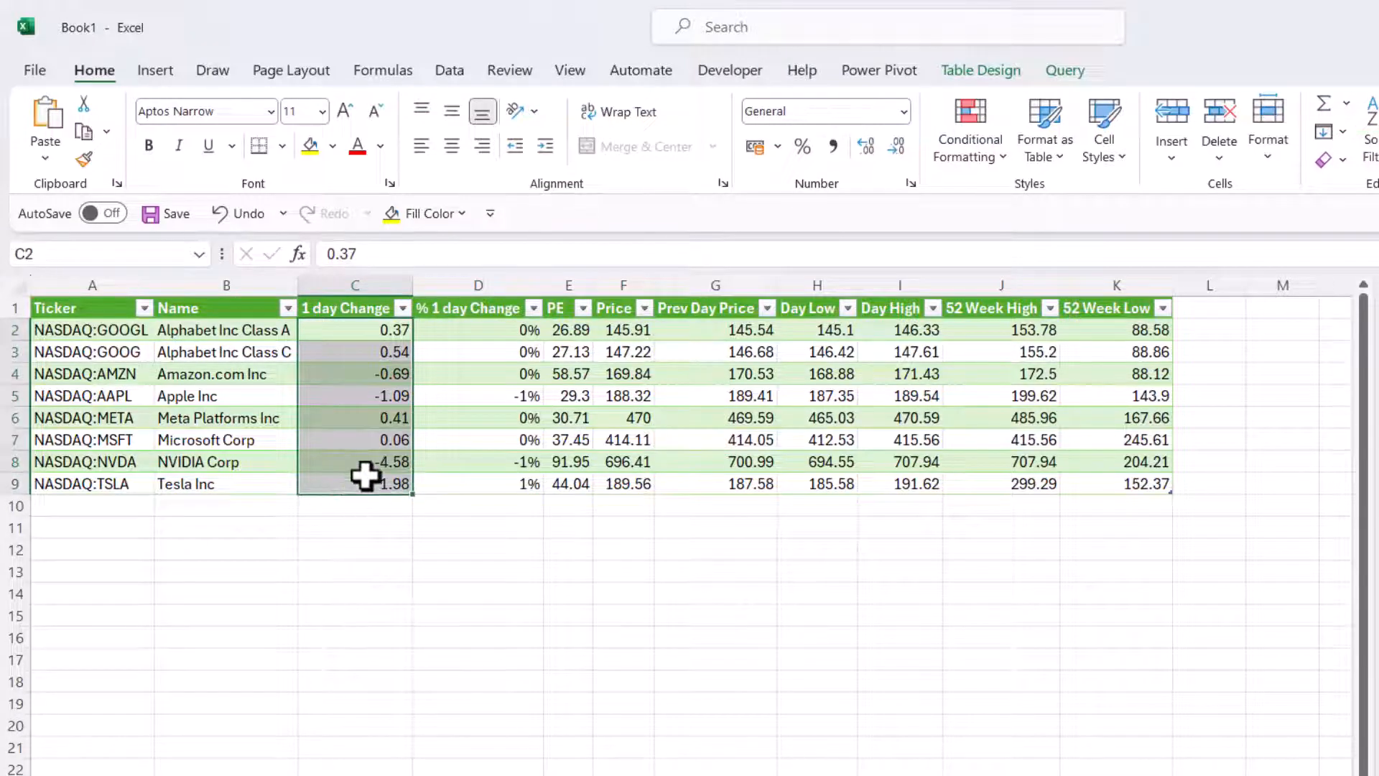
click(903, 112)
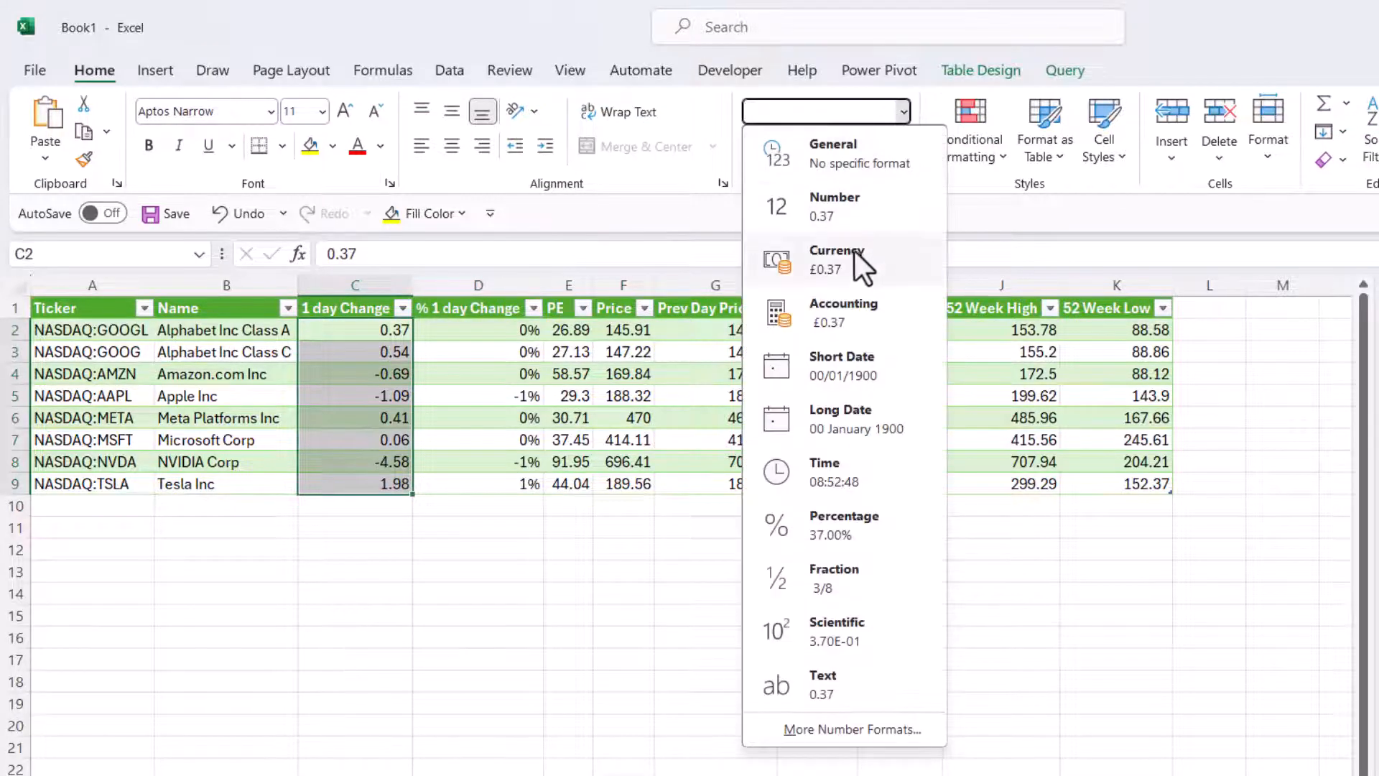
click(847, 309)
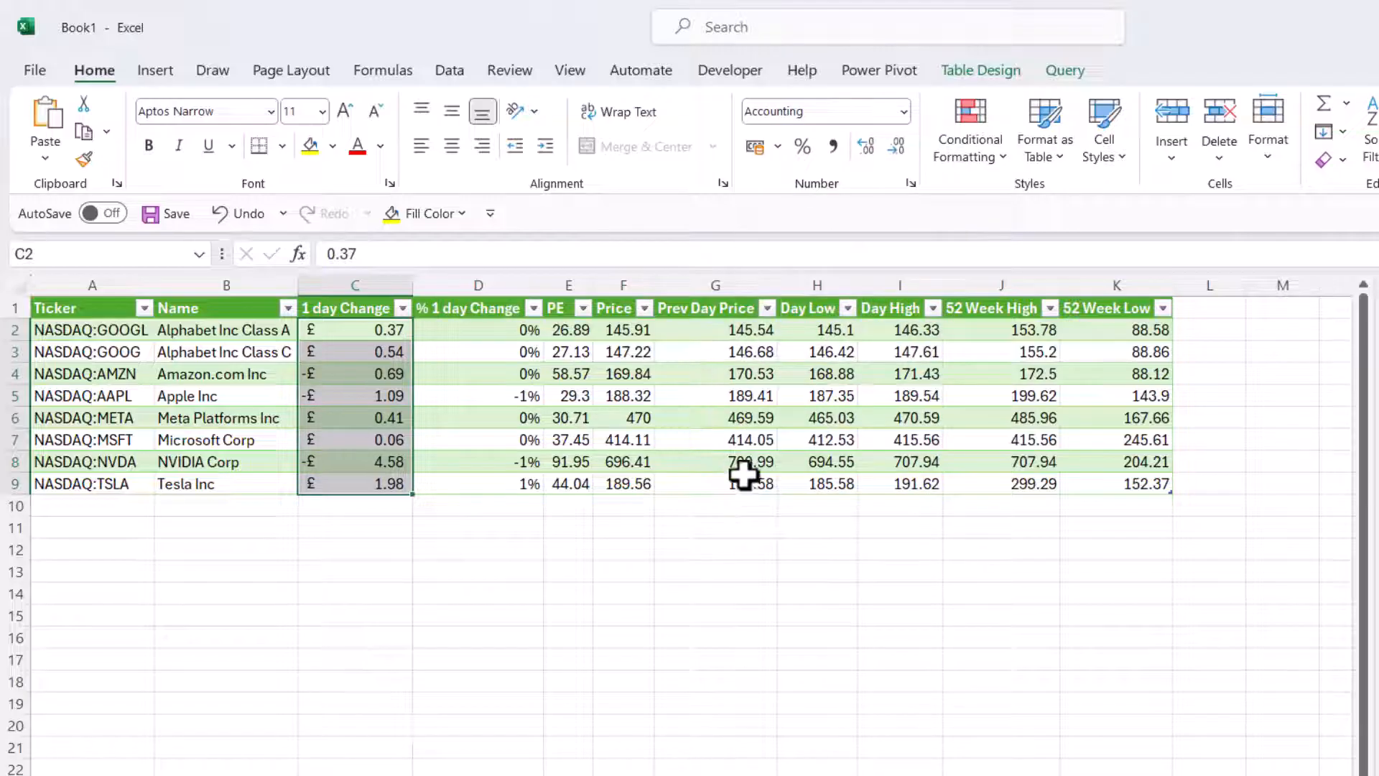